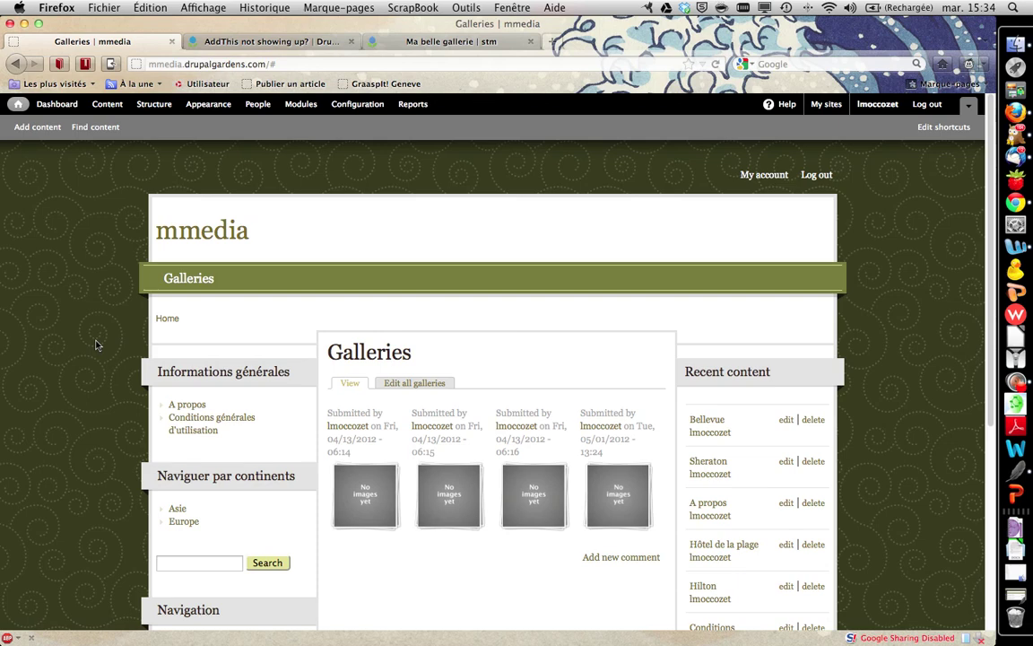
Check in the site's module list, under the Other group, whether the Fivestar module is enabled
click(300, 105)
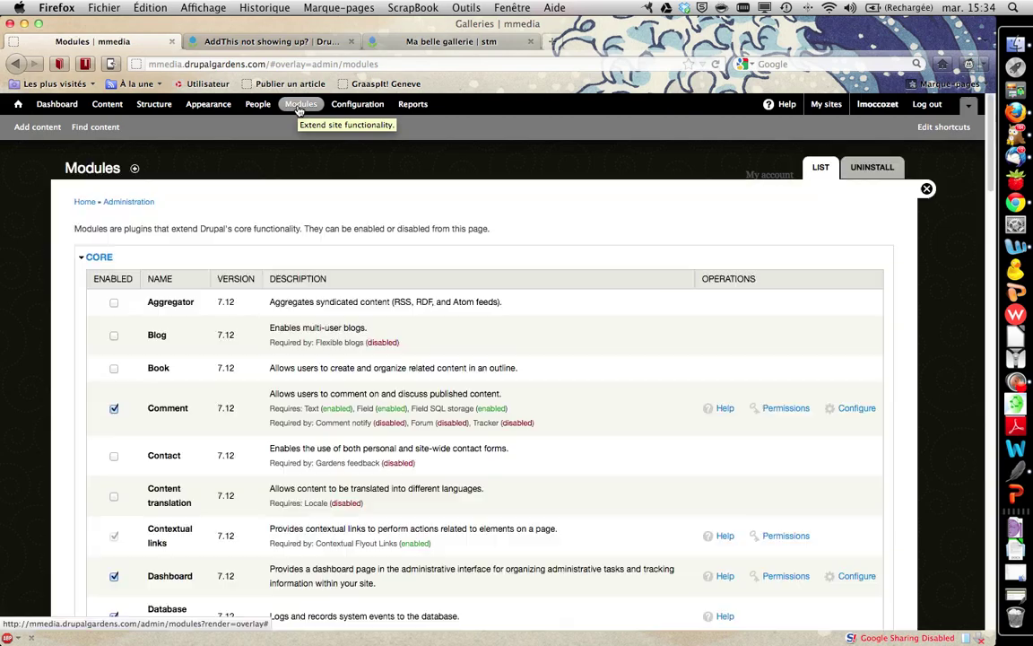
click(100, 258)
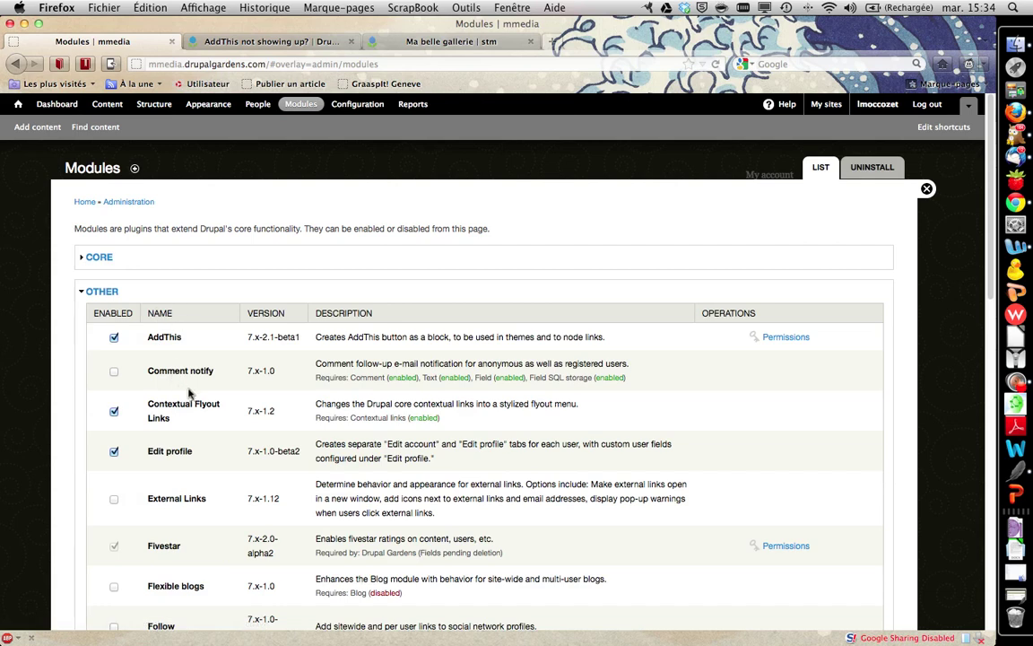
scroll(190, 397, down, 2)
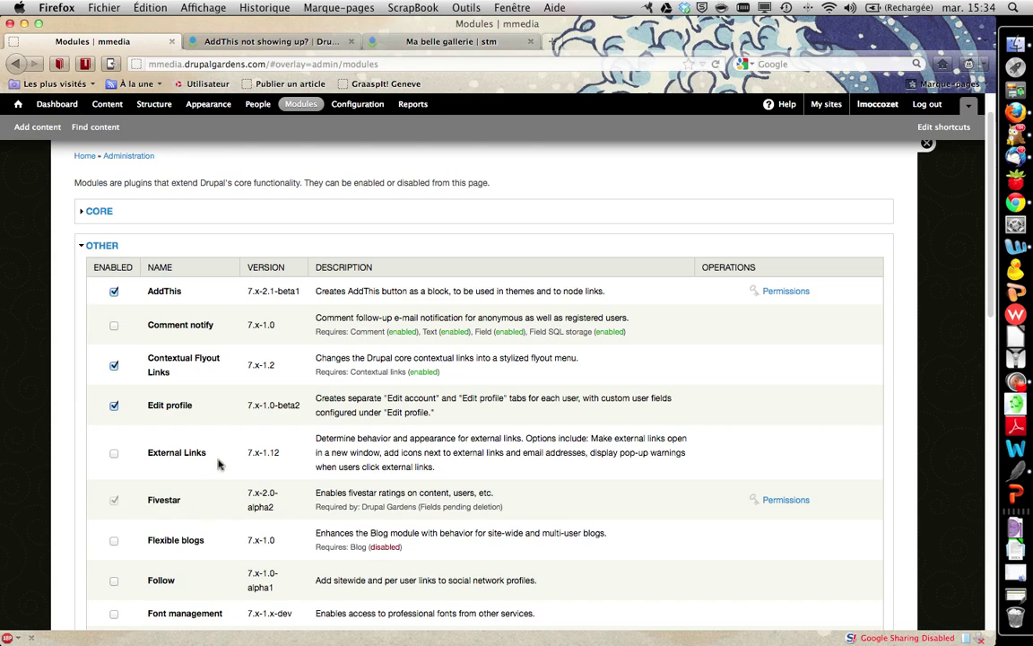
scroll(218, 462, up, 2)
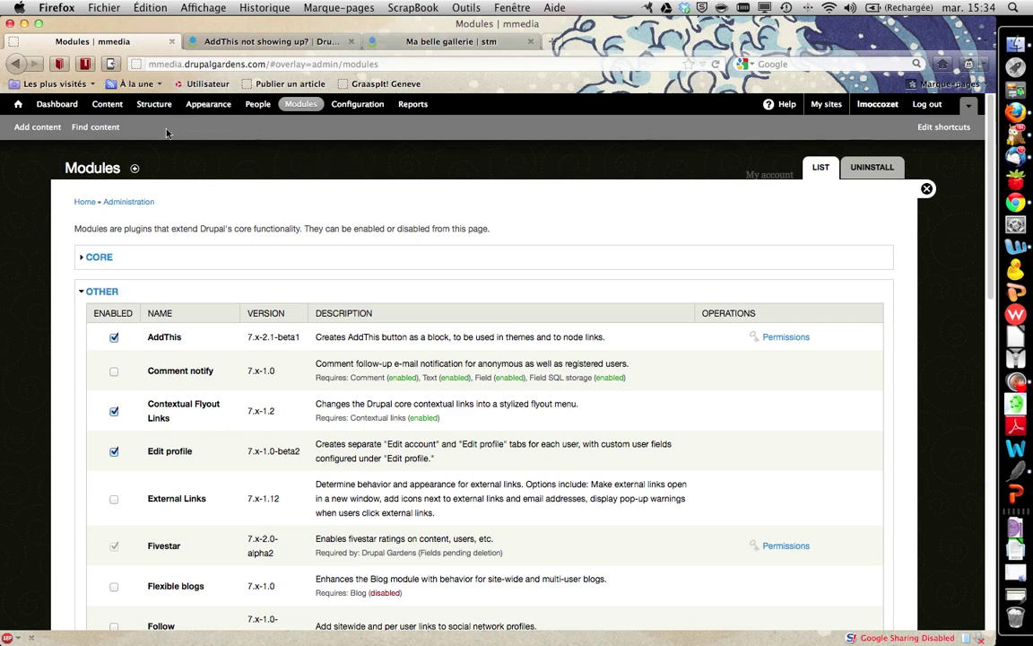
Open the field management page of the Hôtel content type from the site structure
click(155, 104)
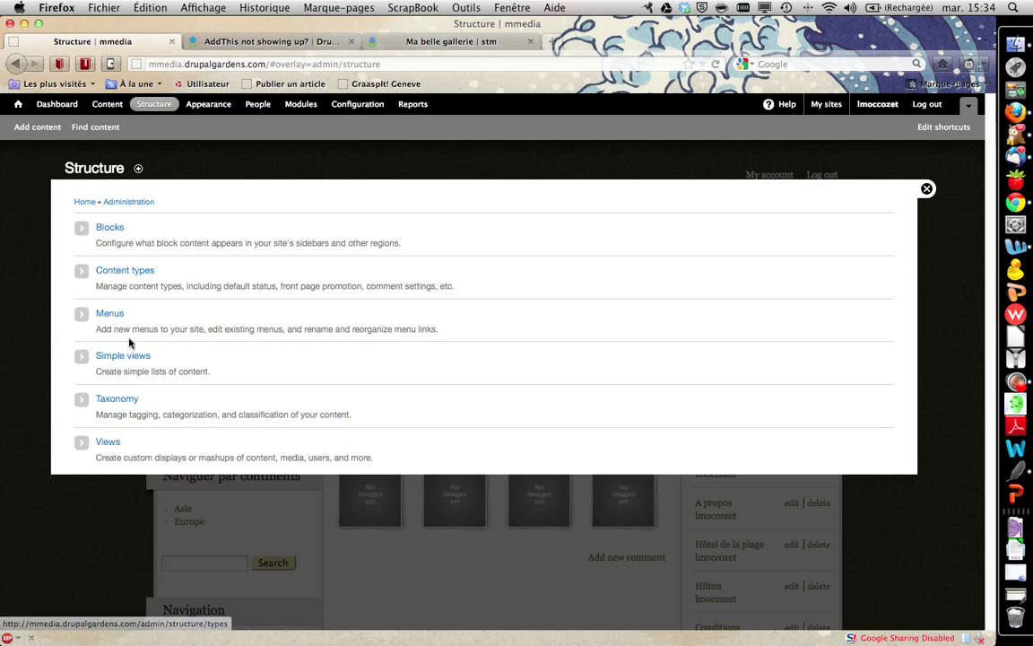
click(133, 269)
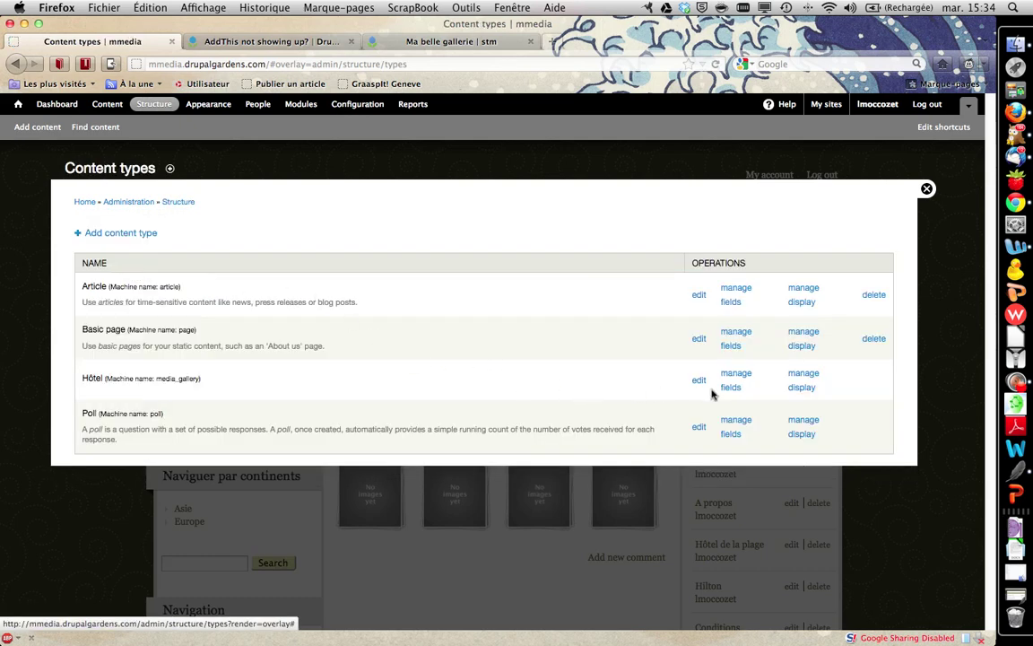
click(735, 389)
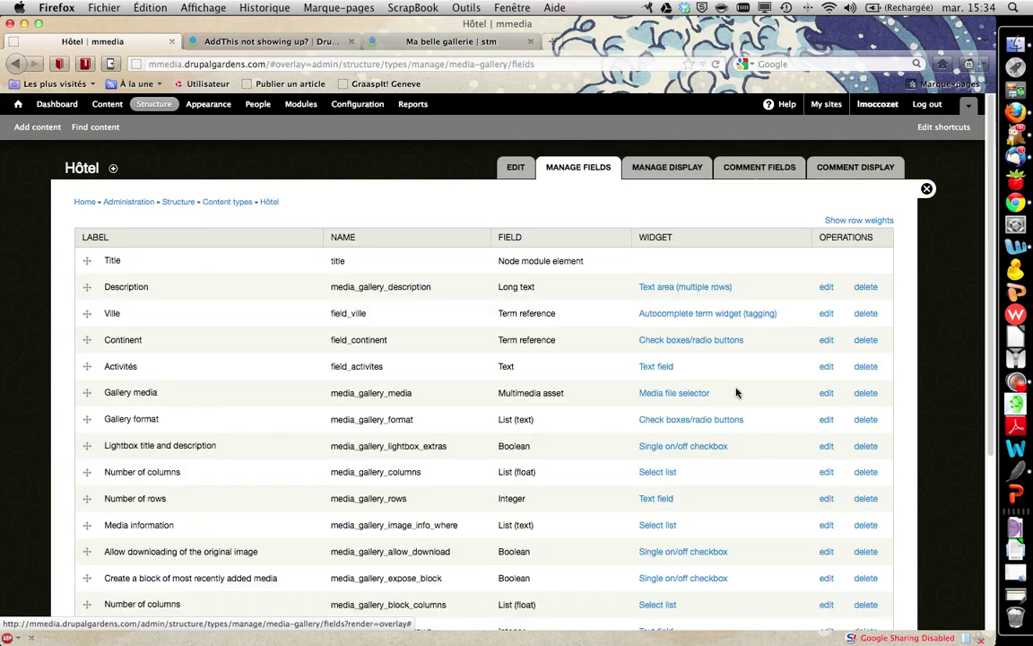
Enter a new field for the Hôtel content type with the label Note and the field name note
scroll(327, 363, down, 3)
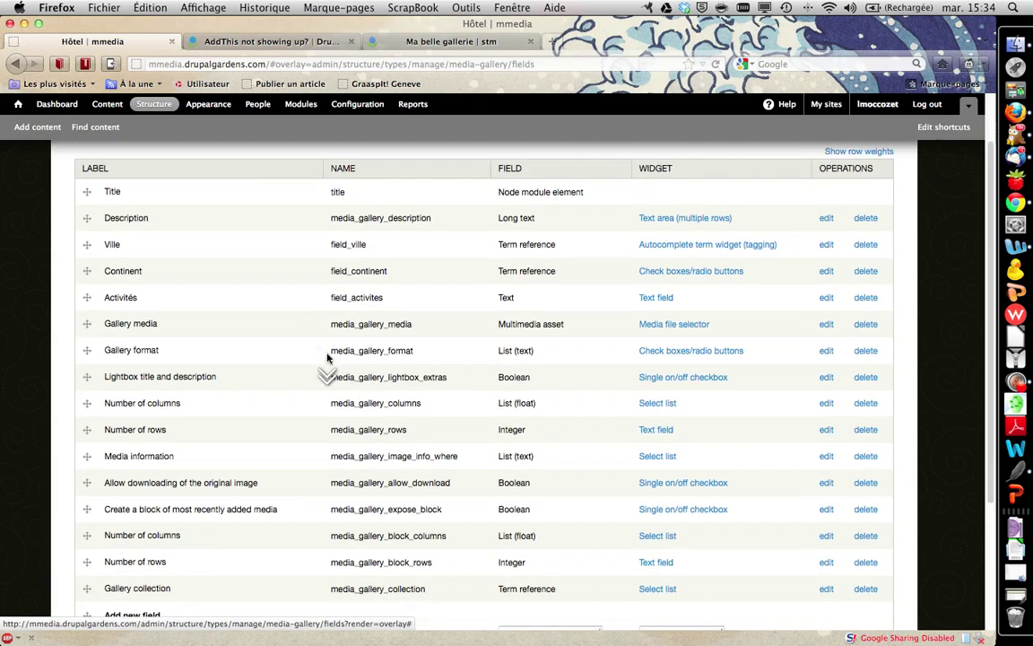
scroll(327, 358, down, 5)
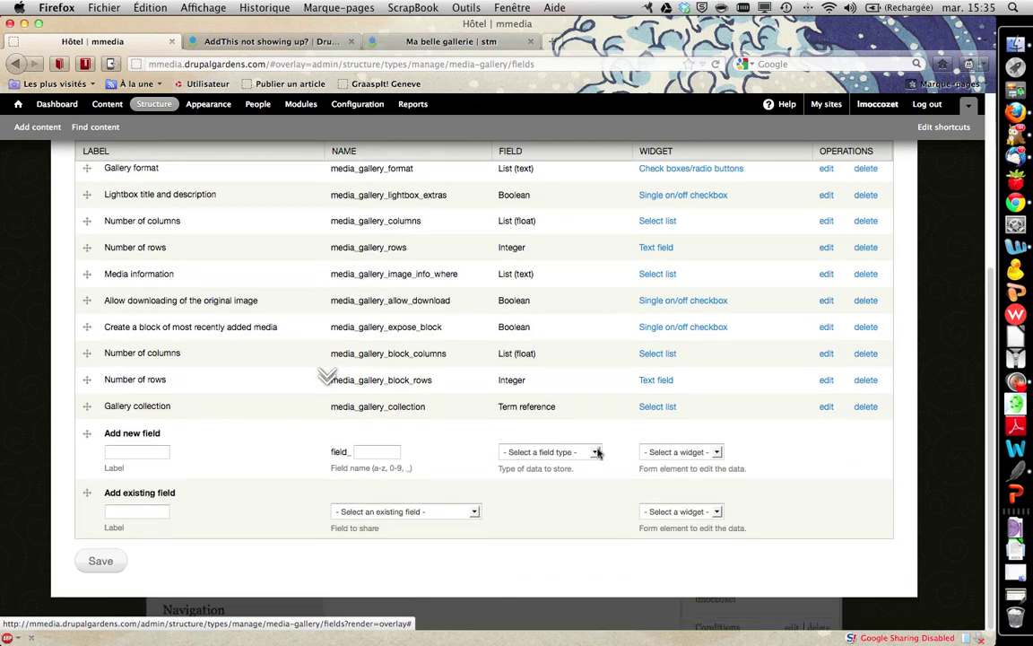
click(594, 452)
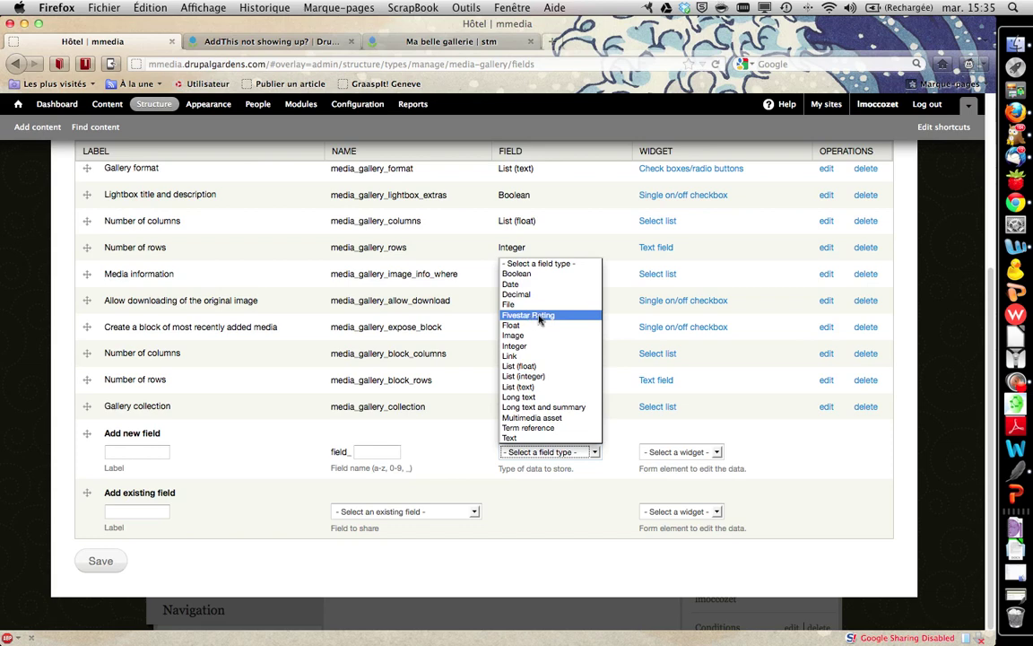
click(151, 451)
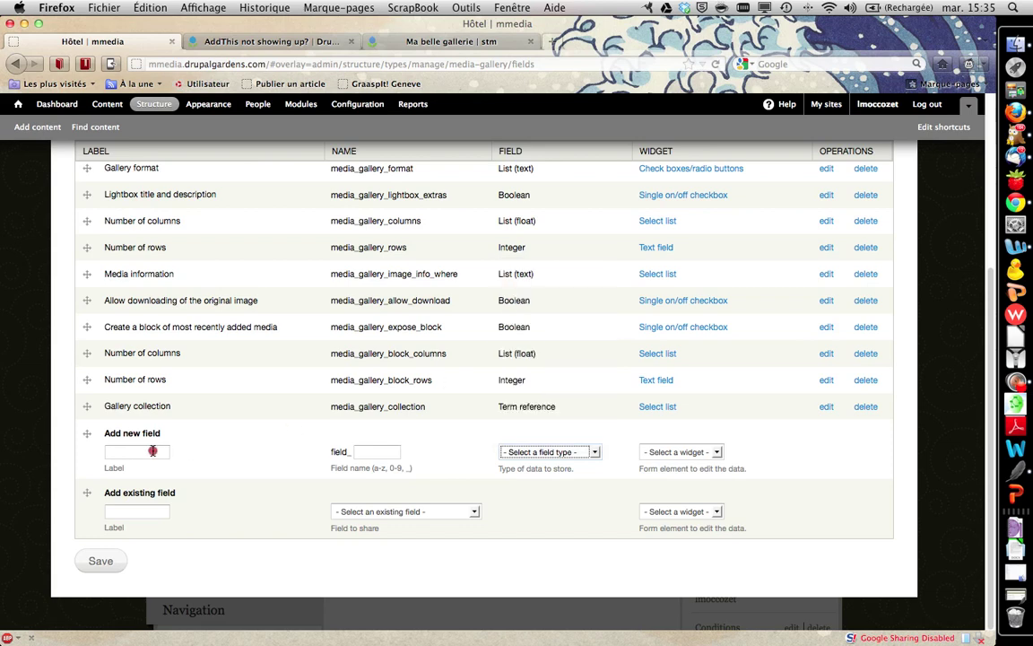
text(Note)
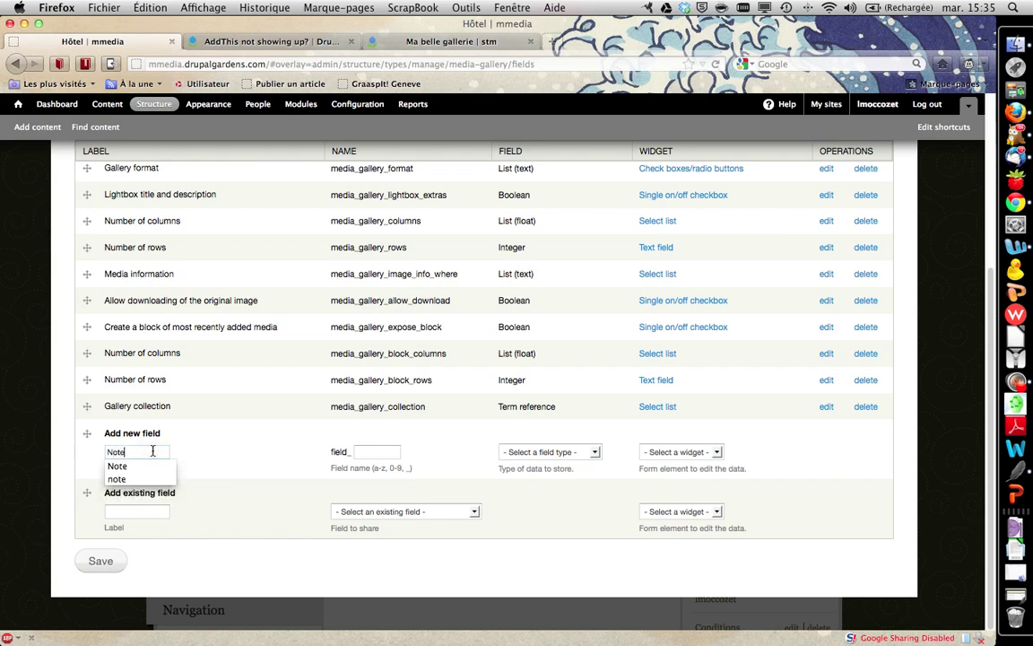
key(Tab)
text(note)
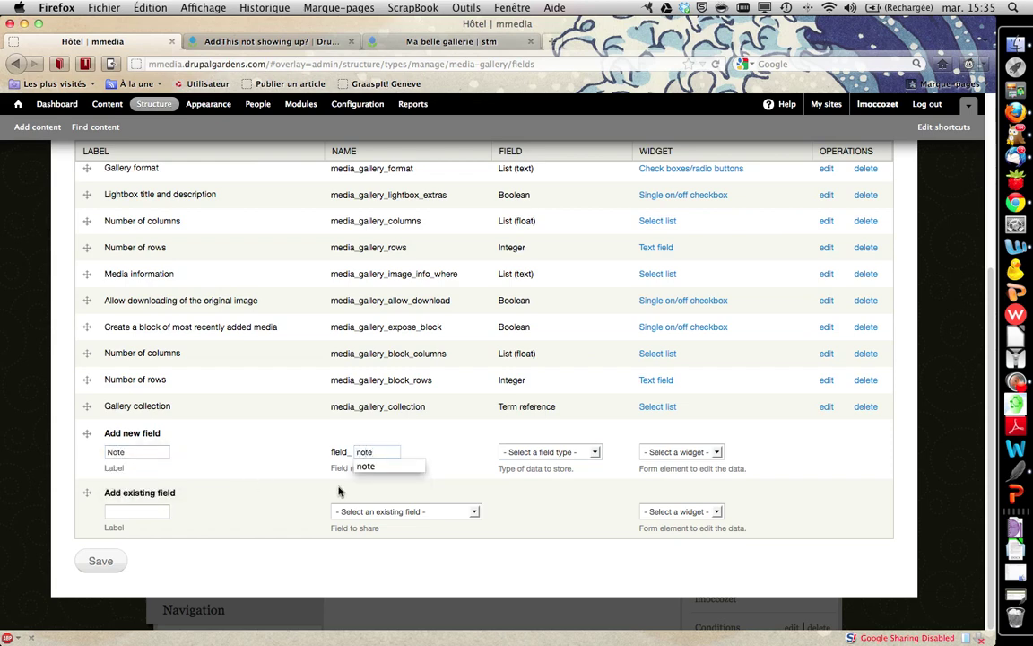
Make the new field a Fivestar Rating with the Stars (rated while viewing) widget and save it
click(548, 452)
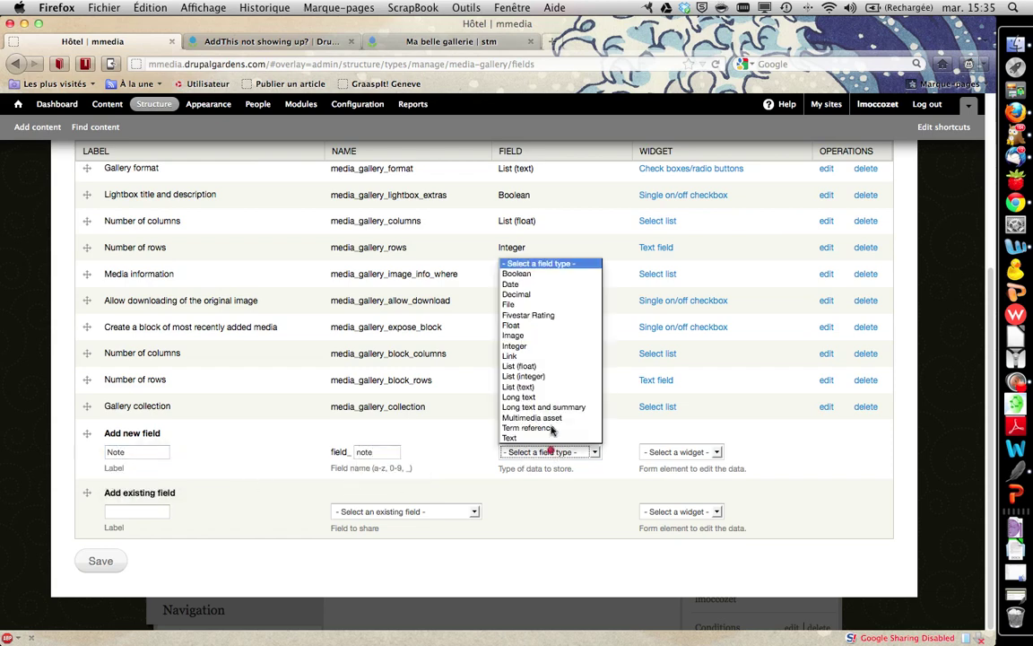
click(549, 320)
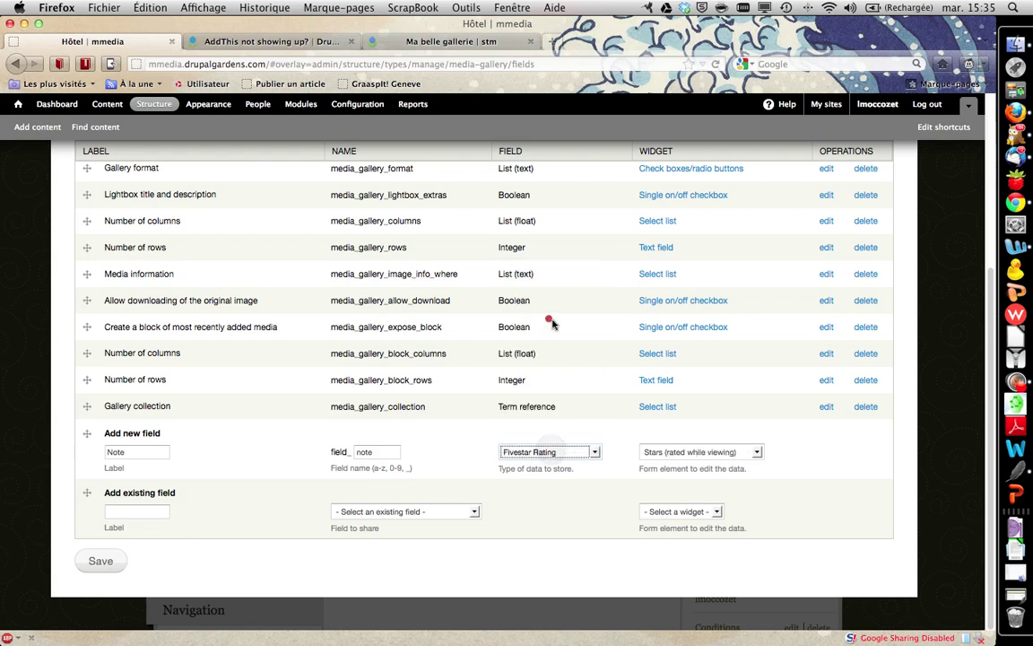
click(756, 453)
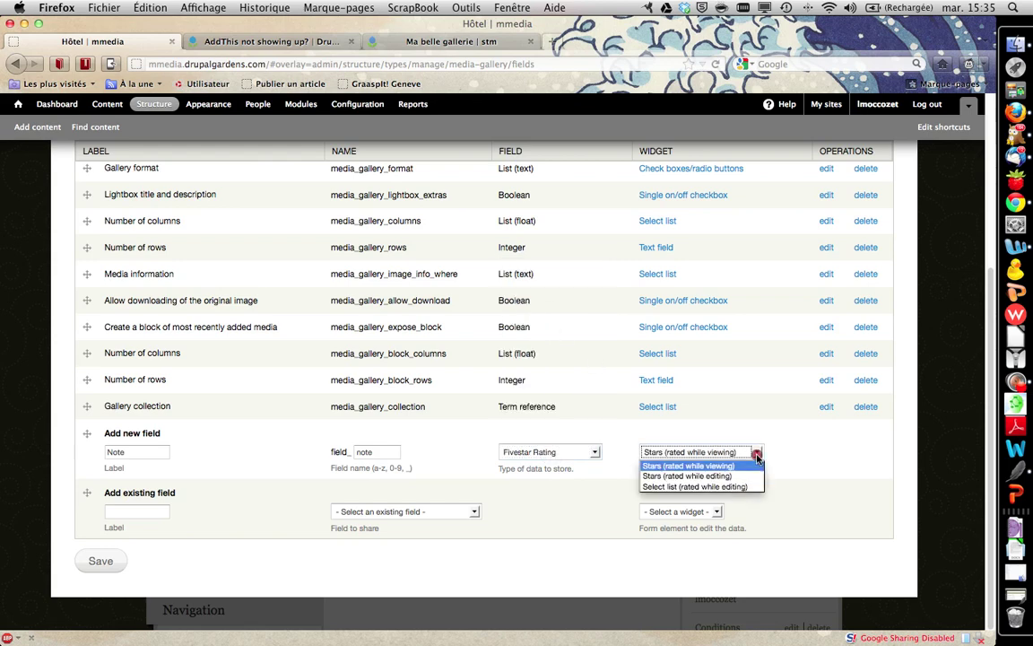
click(709, 465)
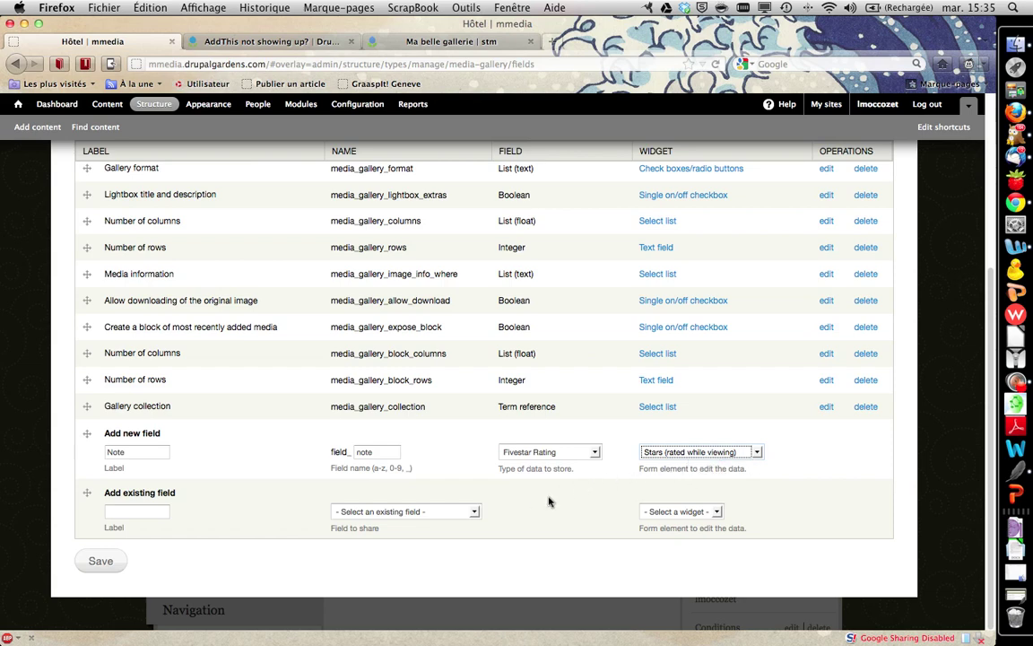
click(100, 562)
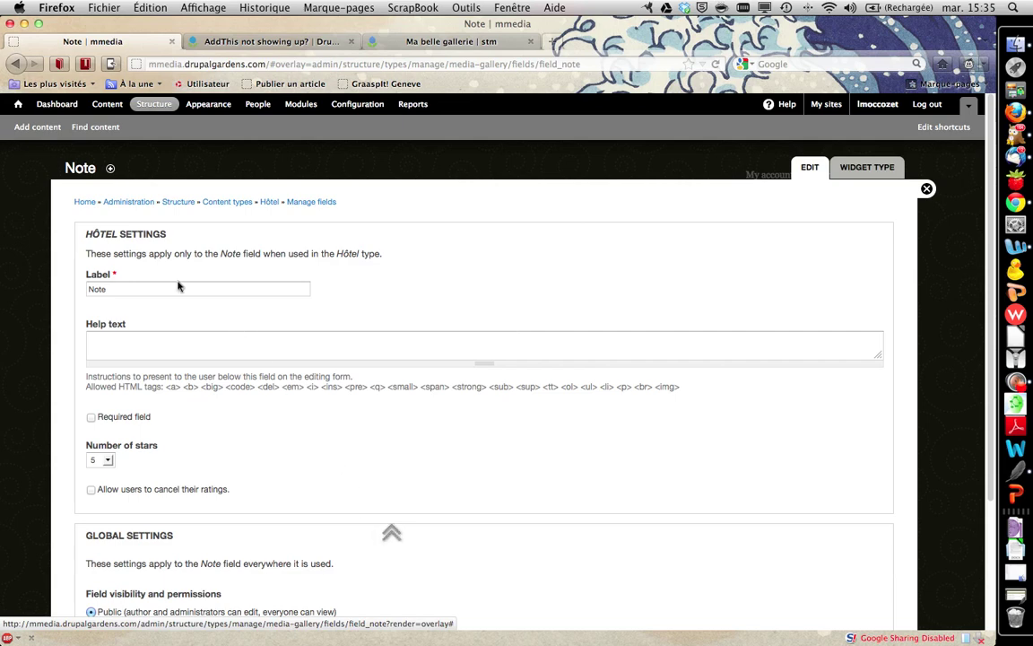
Set the Note field to 6 stars, allow users to cancel their ratings, and save the settings
scroll(169, 301, down, 2)
scroll(166, 305, down, 2)
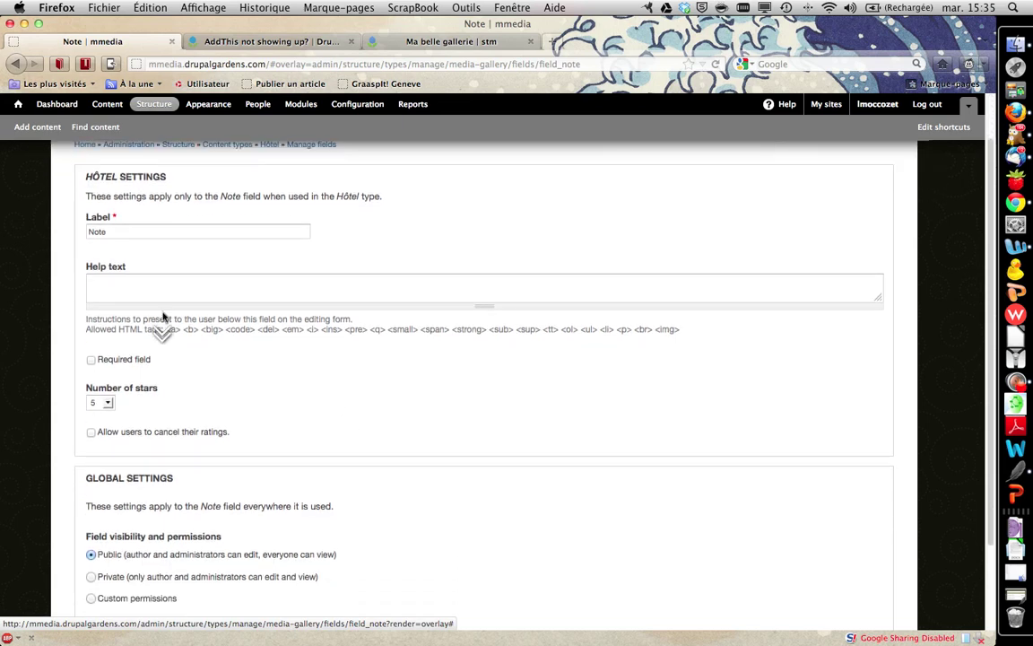
click(100, 391)
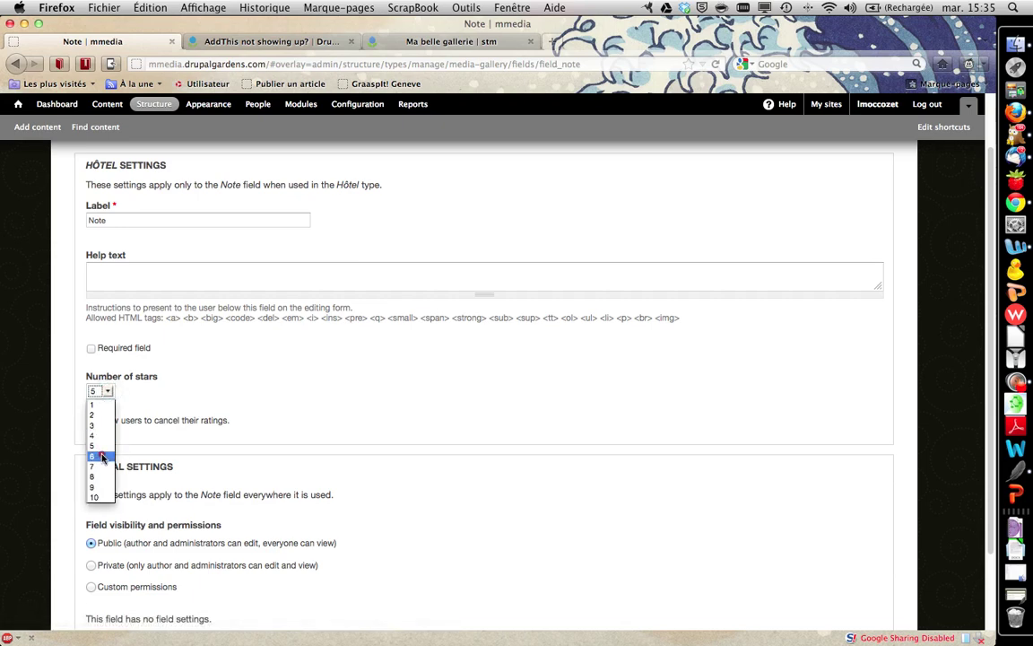
click(102, 457)
click(90, 420)
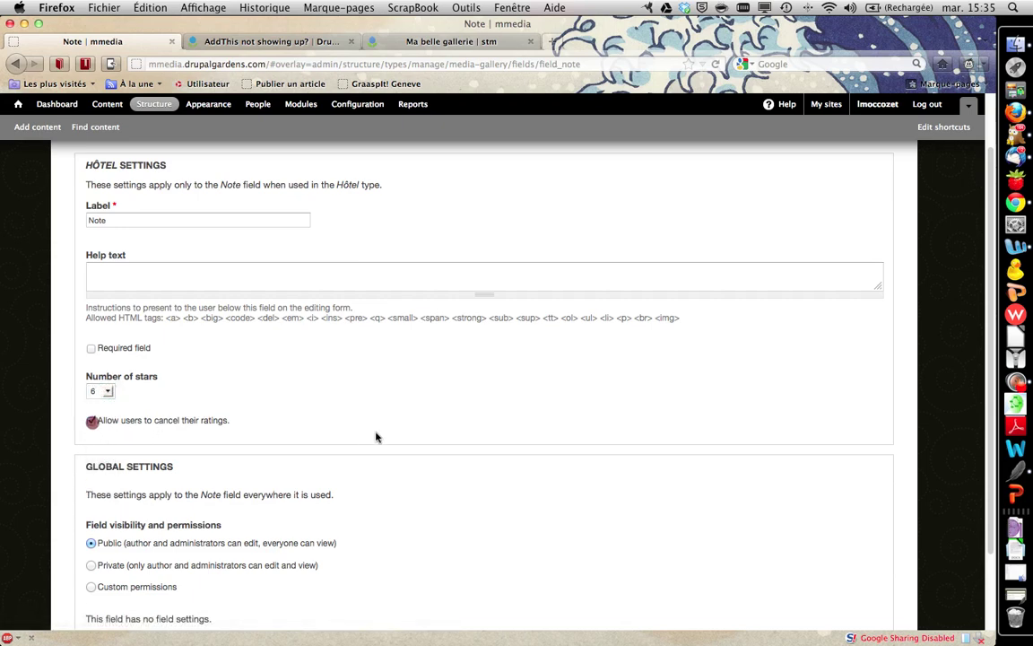
scroll(376, 444, down, 3)
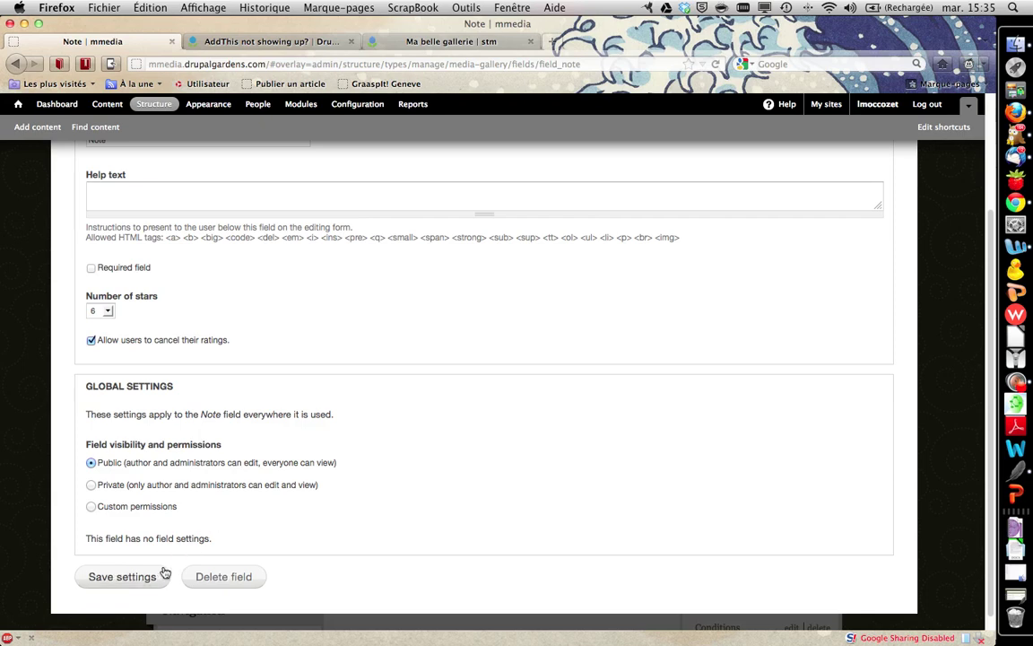
click(123, 579)
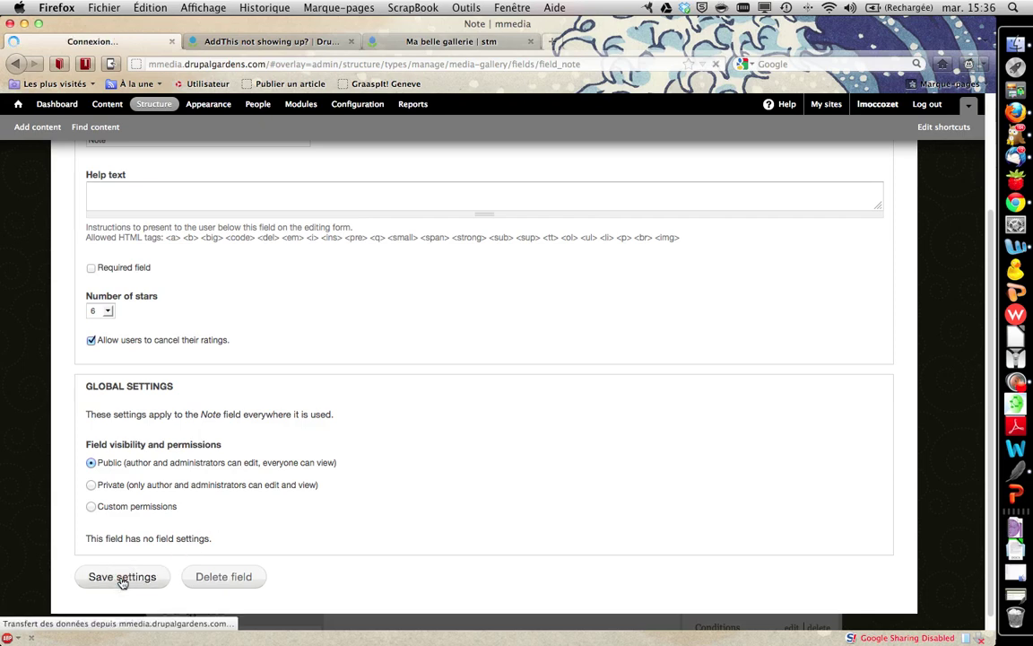
Open the Hôtel content type's display settings and examine how the Note field is shown in the Default view mode
middle_click(341, 478)
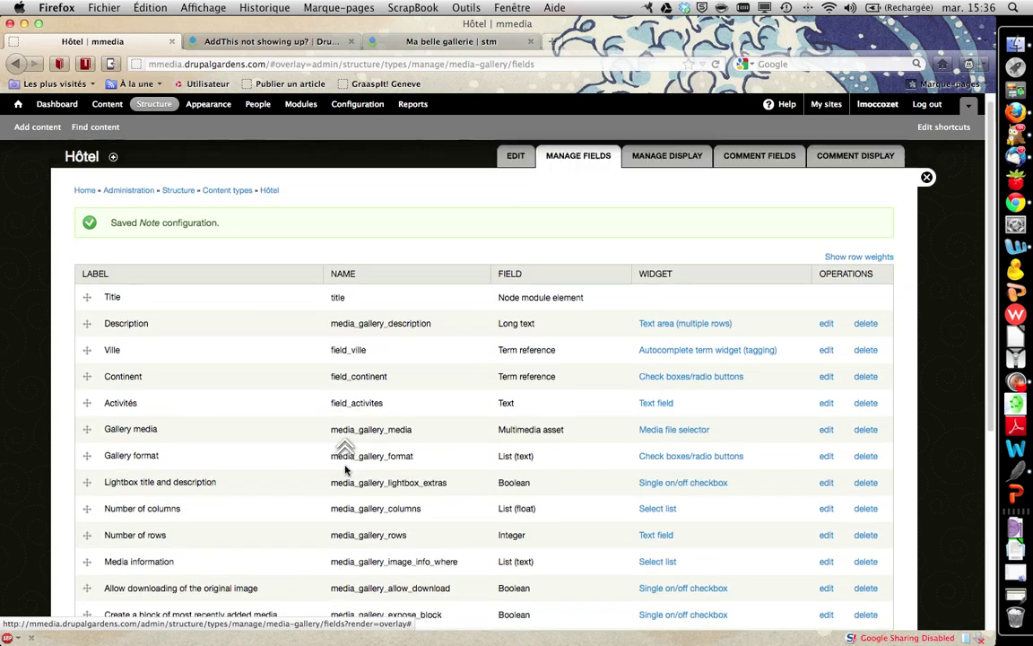
click(670, 169)
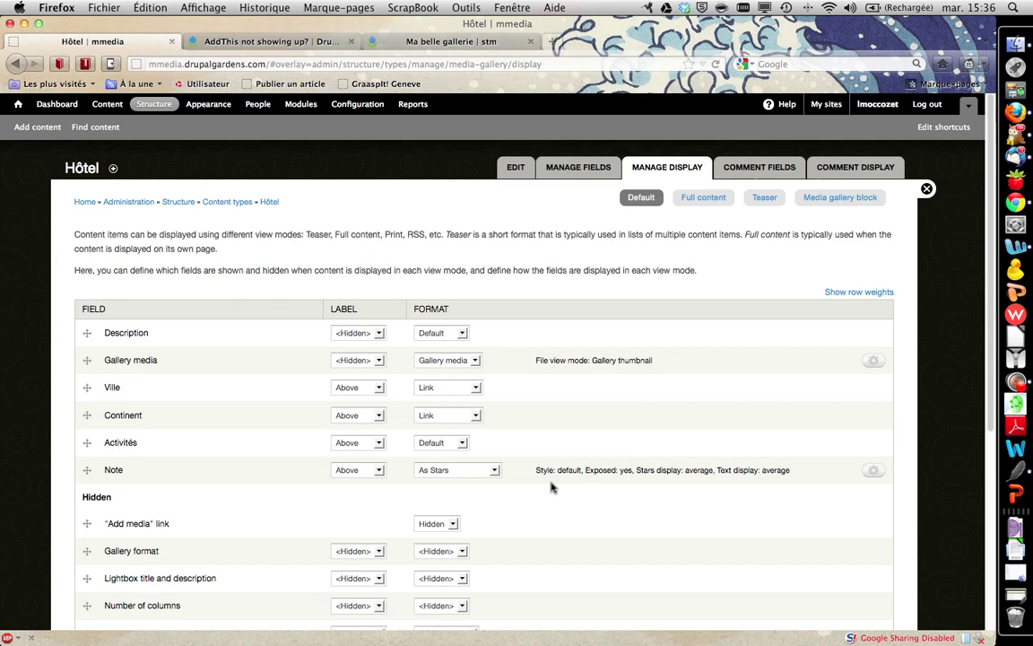
middle_click(525, 497)
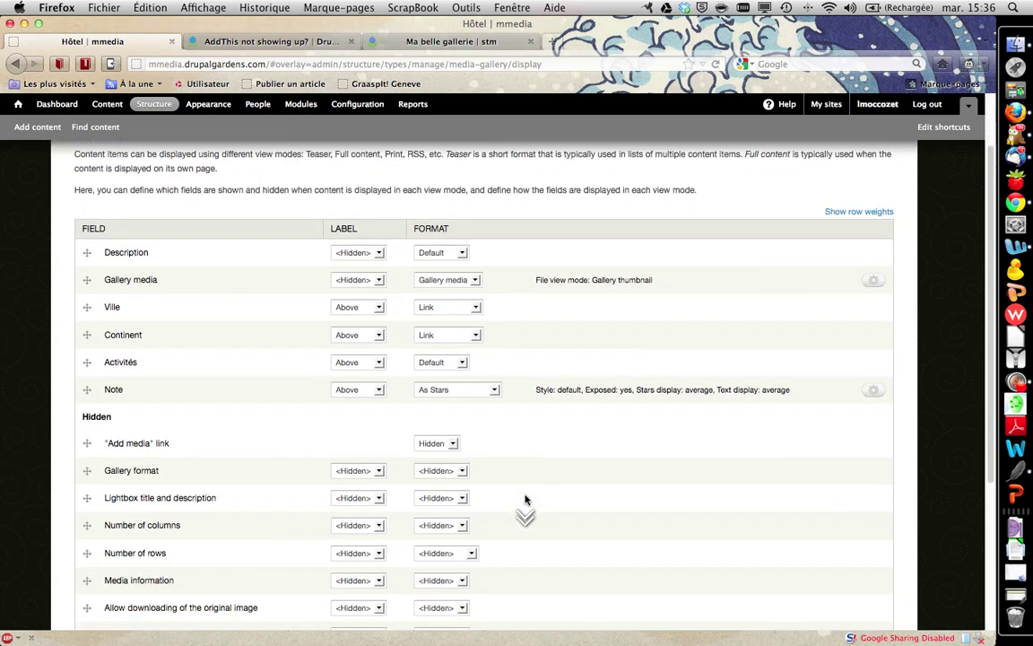
click(117, 391)
middle_click(608, 347)
scroll(610, 341, up, 2)
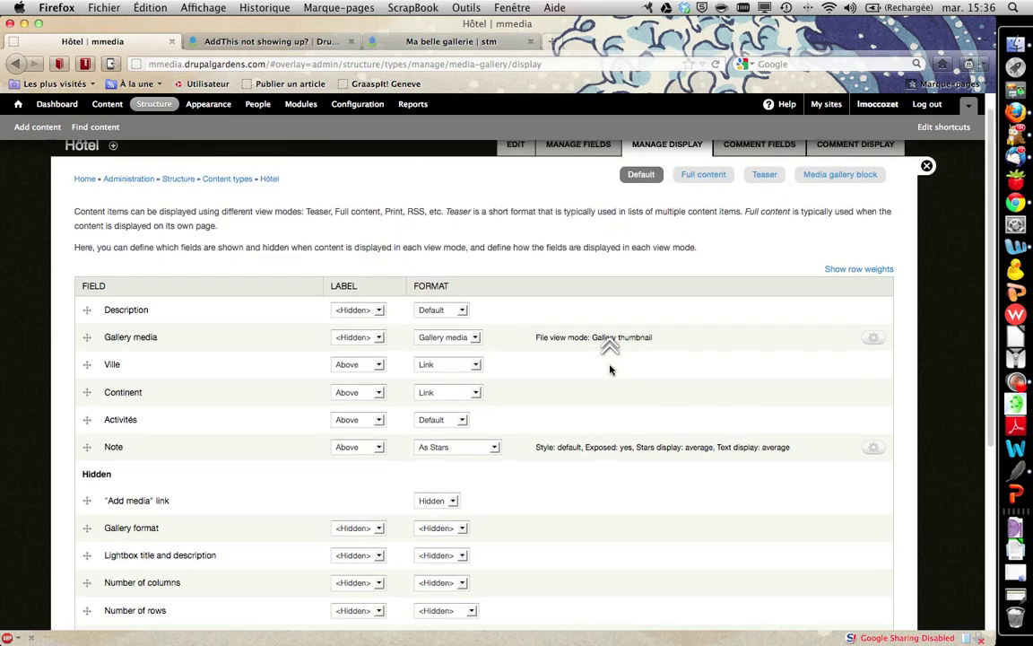
click(700, 412)
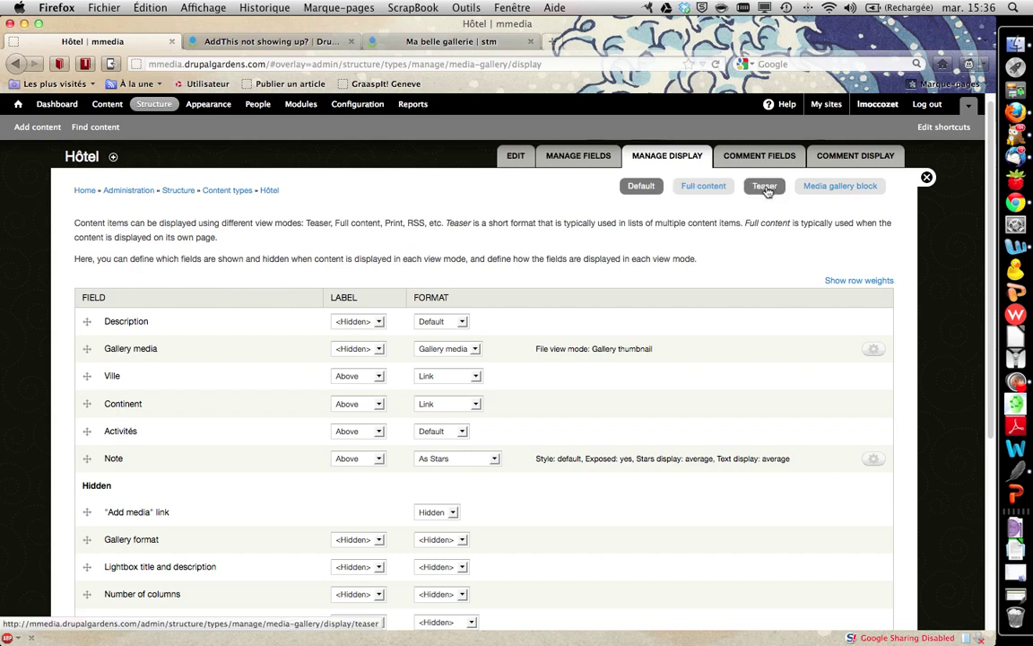
scroll(577, 457, down, 2)
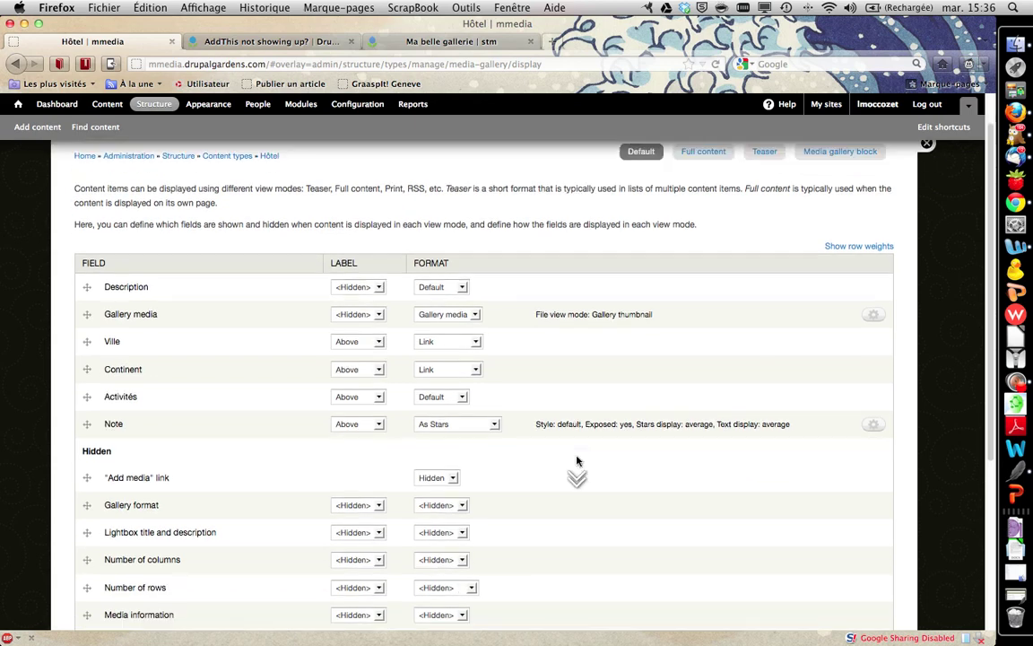
scroll(520, 422, up, 2)
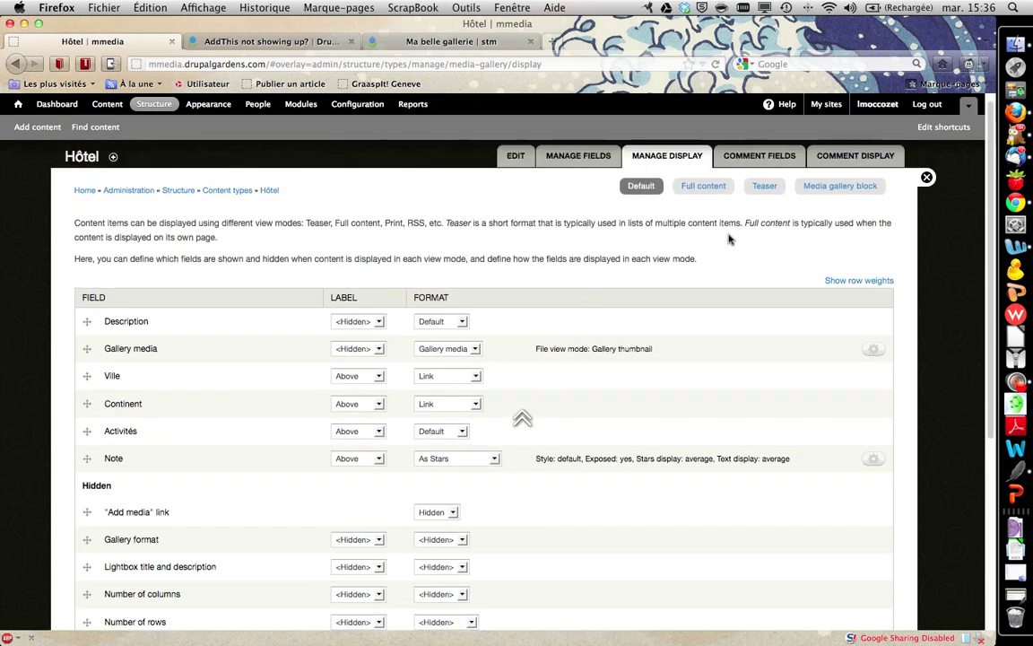
Open the Note field's format settings in the Full content view mode, keeping the As Stars format
click(705, 186)
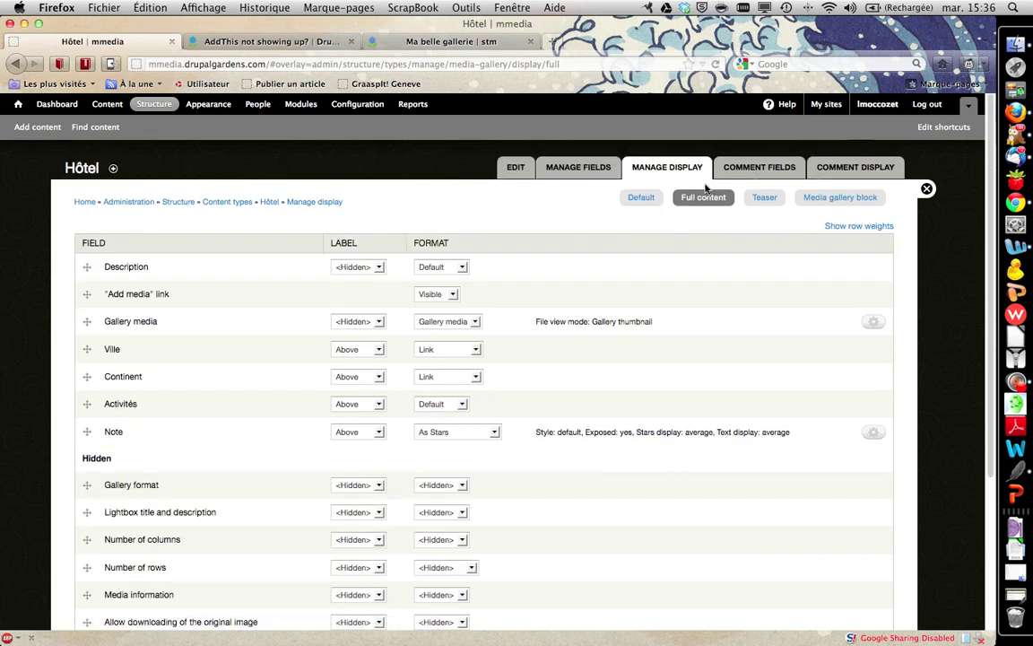
click(494, 432)
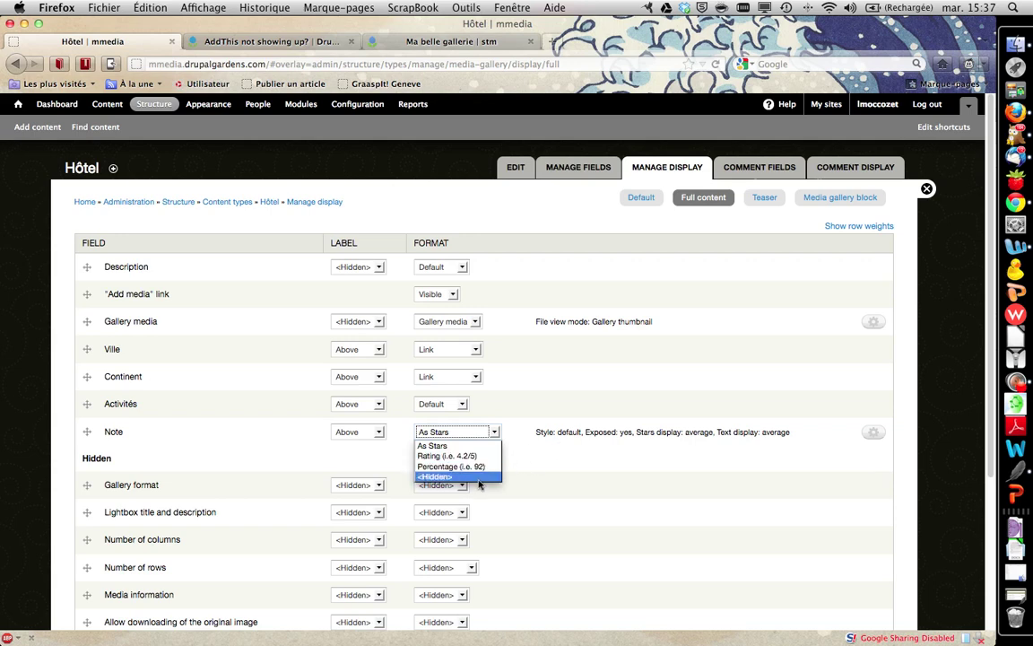
click(533, 438)
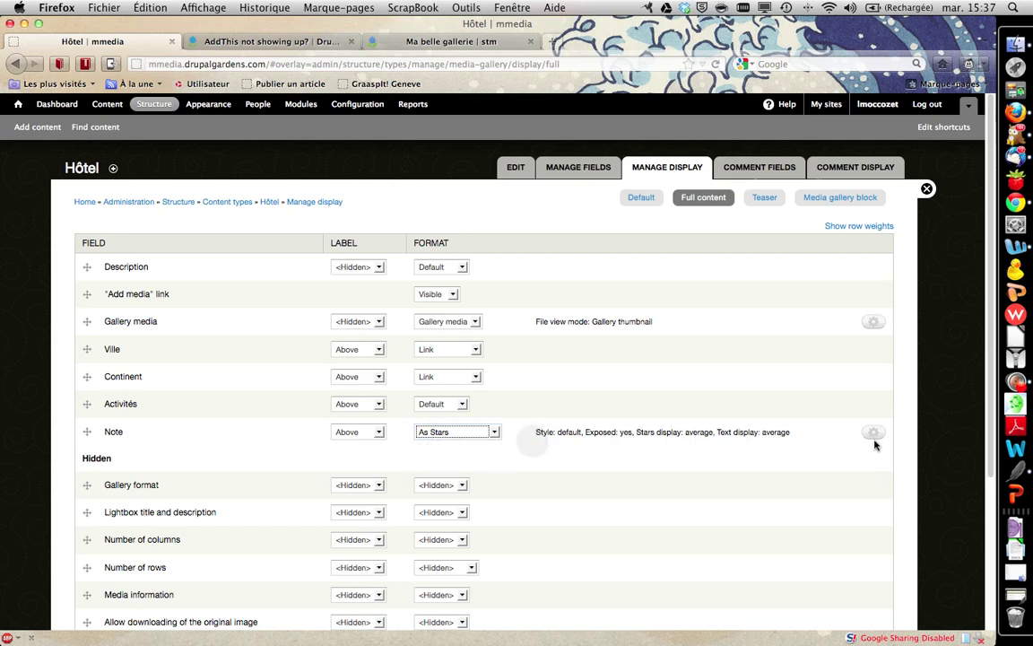
scroll(873, 444, down, 3)
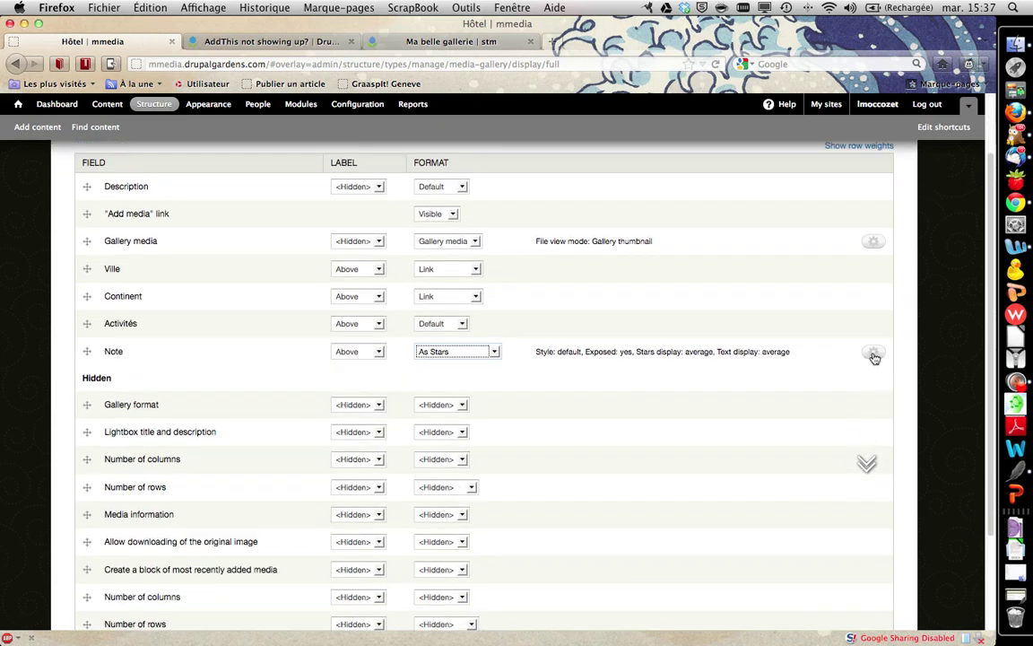
click(873, 355)
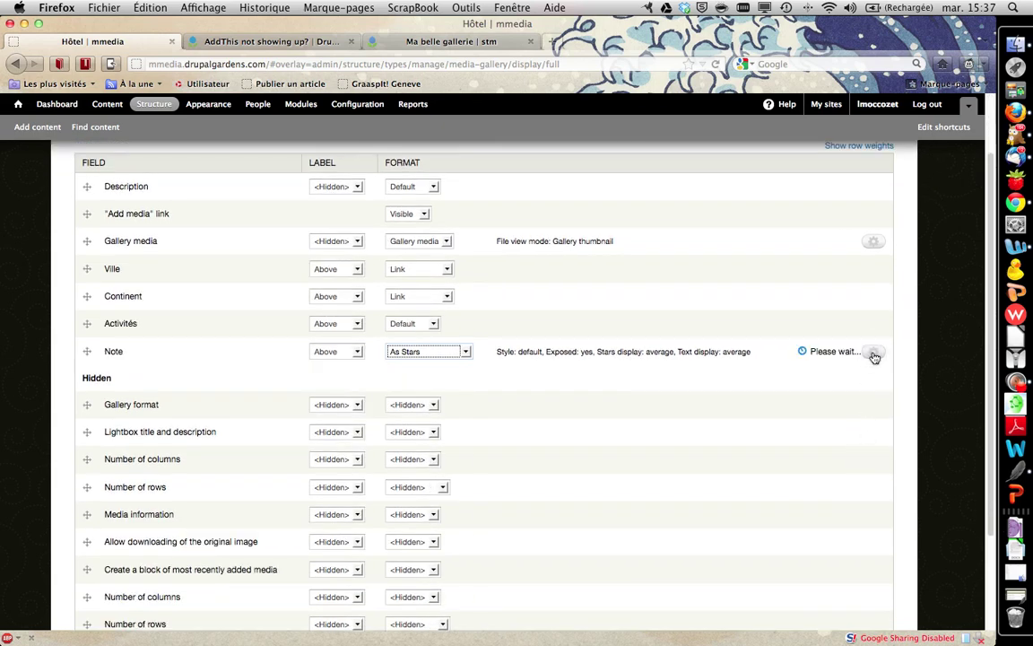
click(873, 355)
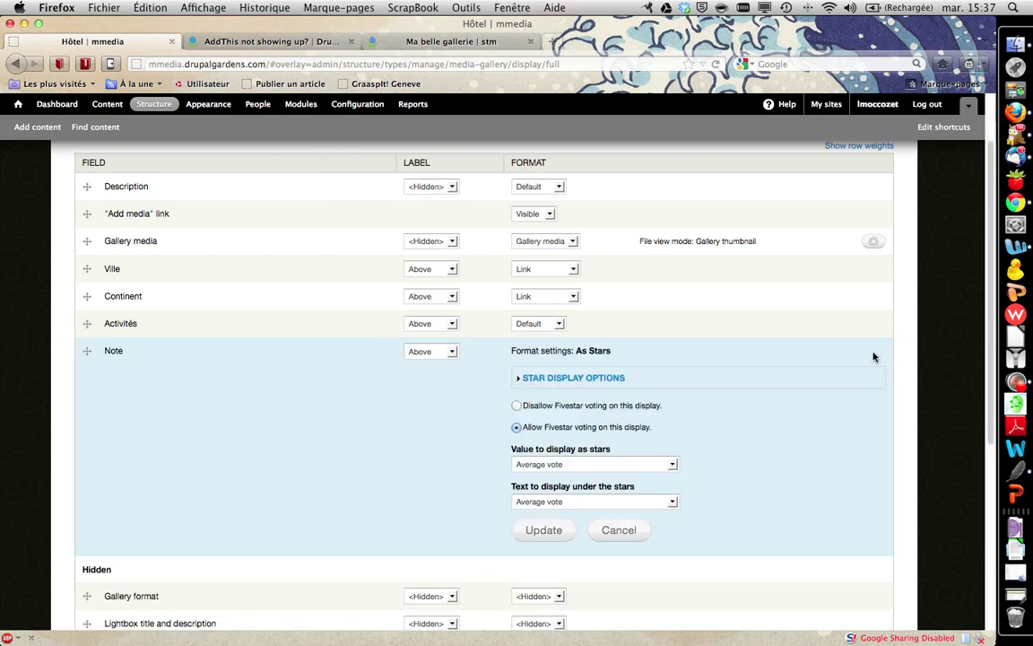
Examine the available star widget styles and the voting options in the Note field's format settings
click(535, 378)
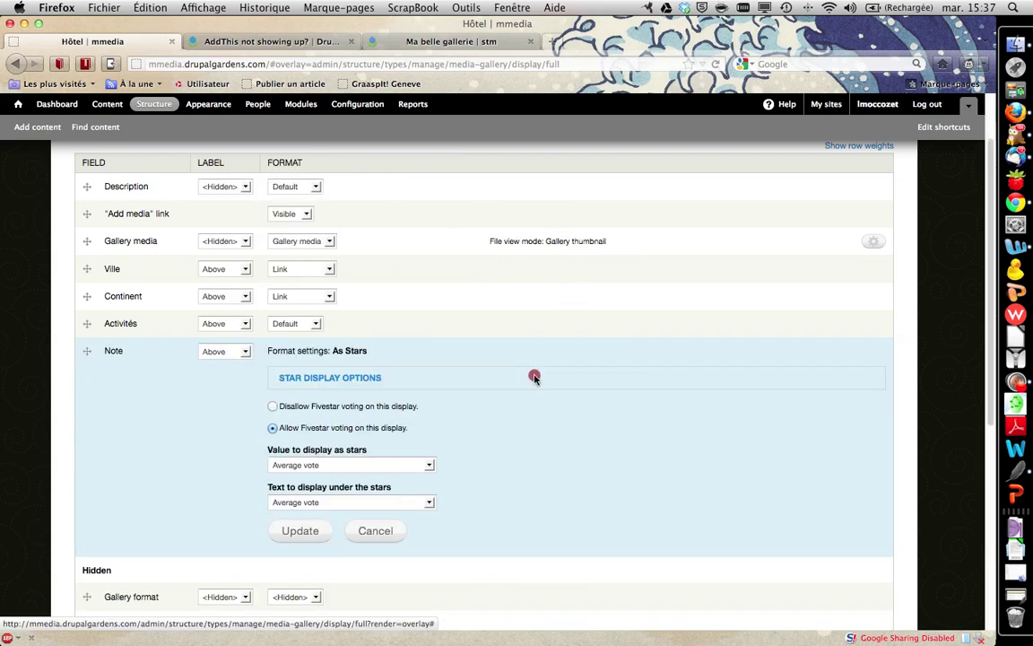
scroll(417, 325, down, 2)
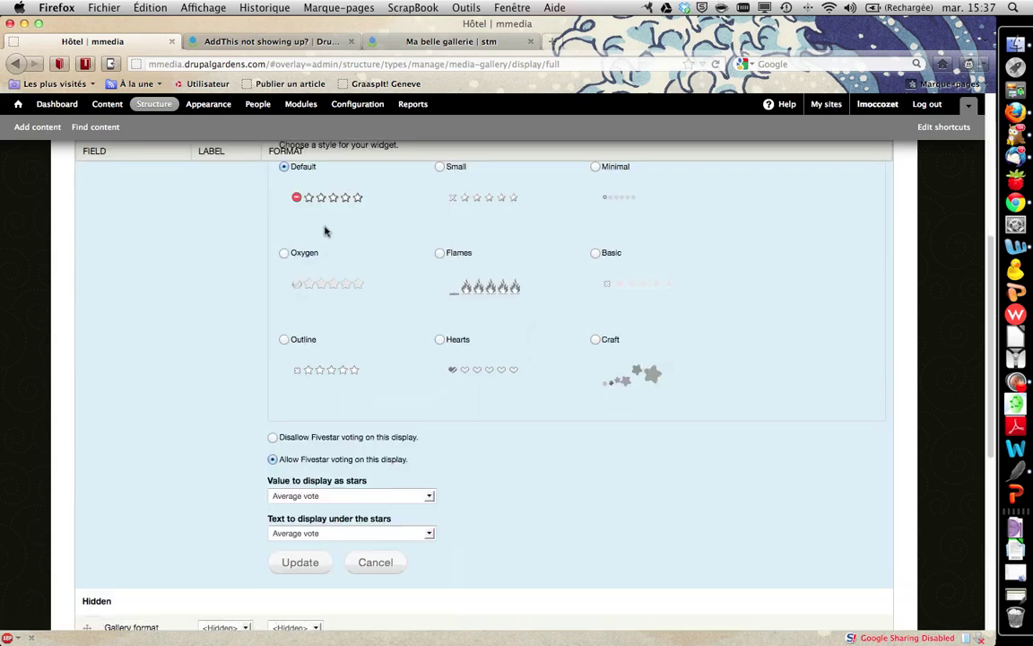
scroll(363, 238, up, 1)
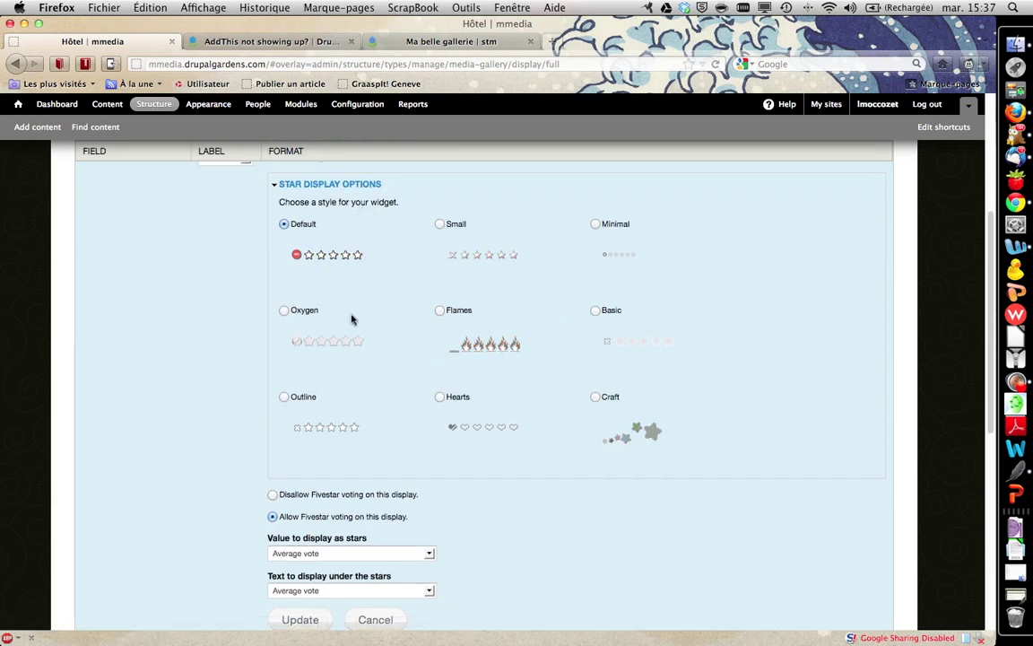
click(330, 188)
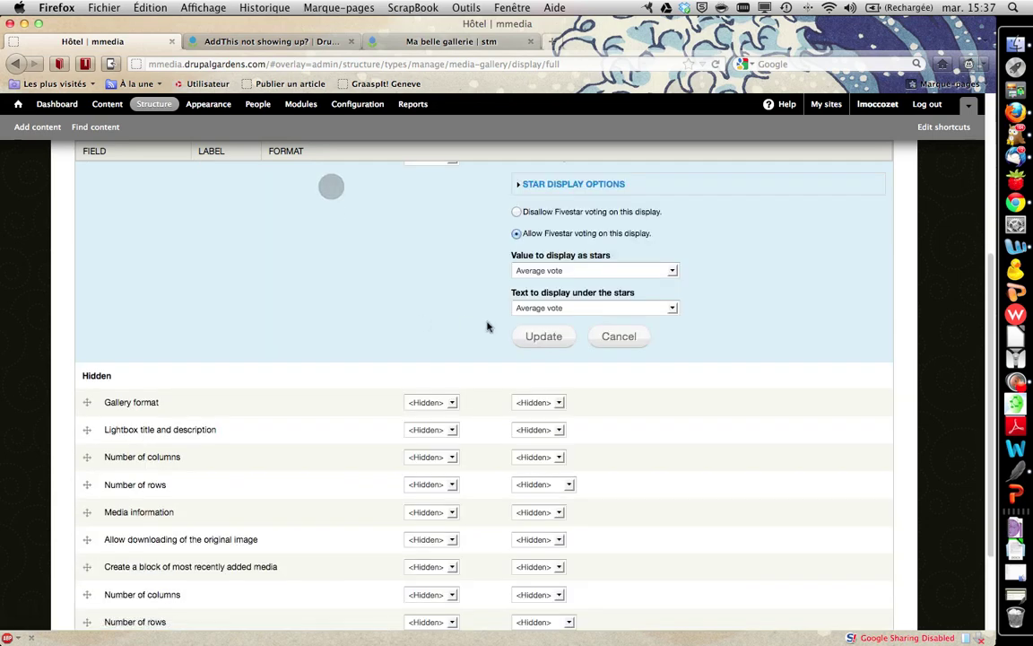
scroll(527, 318, up, 3)
scroll(607, 375, up, 2)
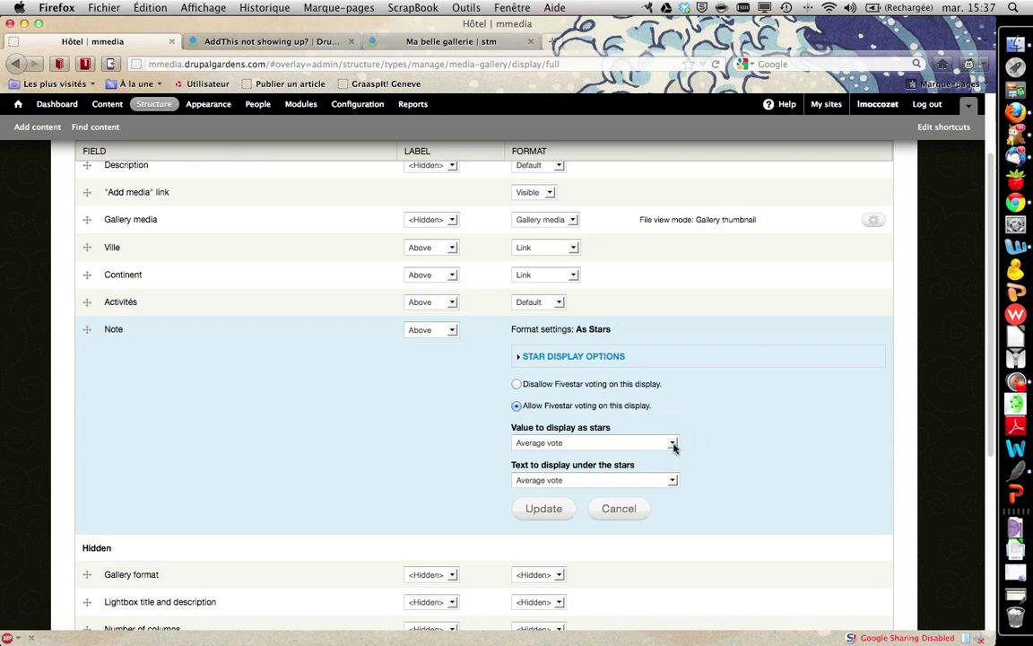
scroll(633, 405, up, 2)
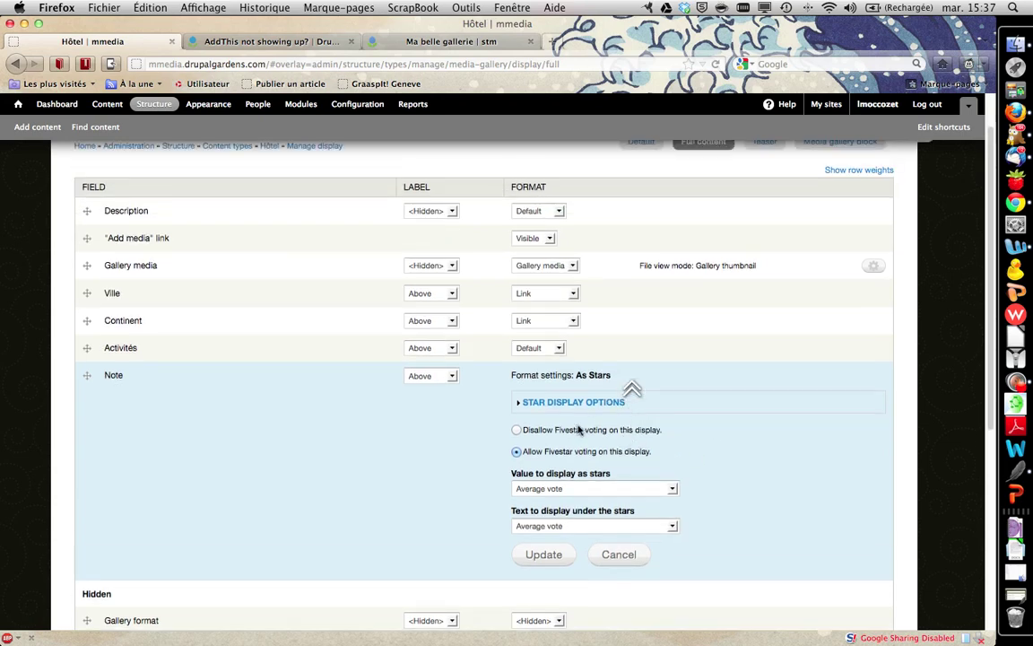
scroll(595, 403, up, 2)
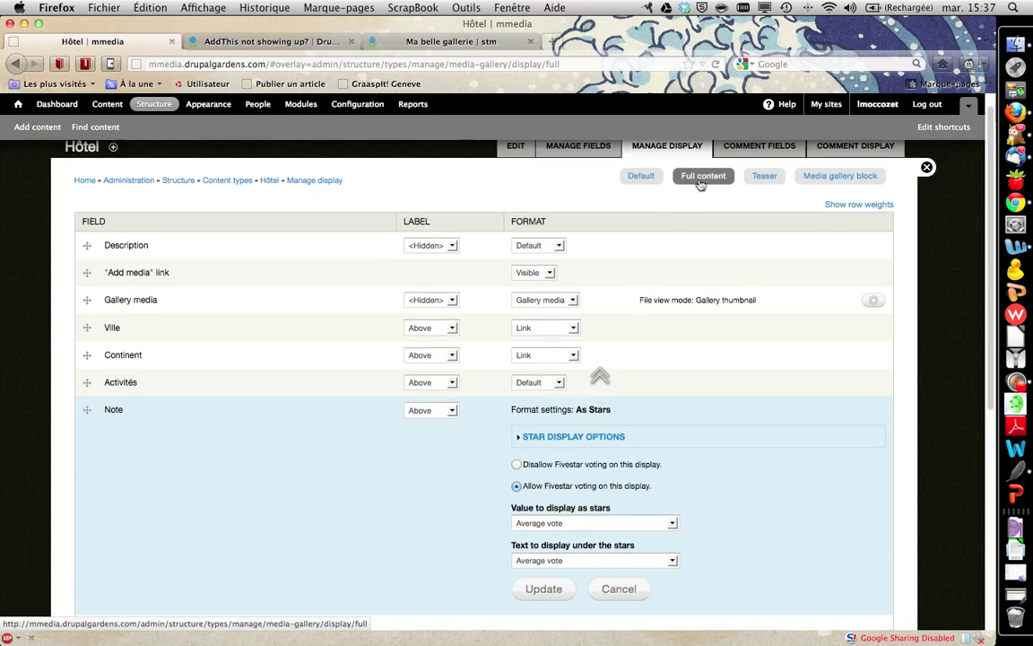
scroll(752, 453, down, 2)
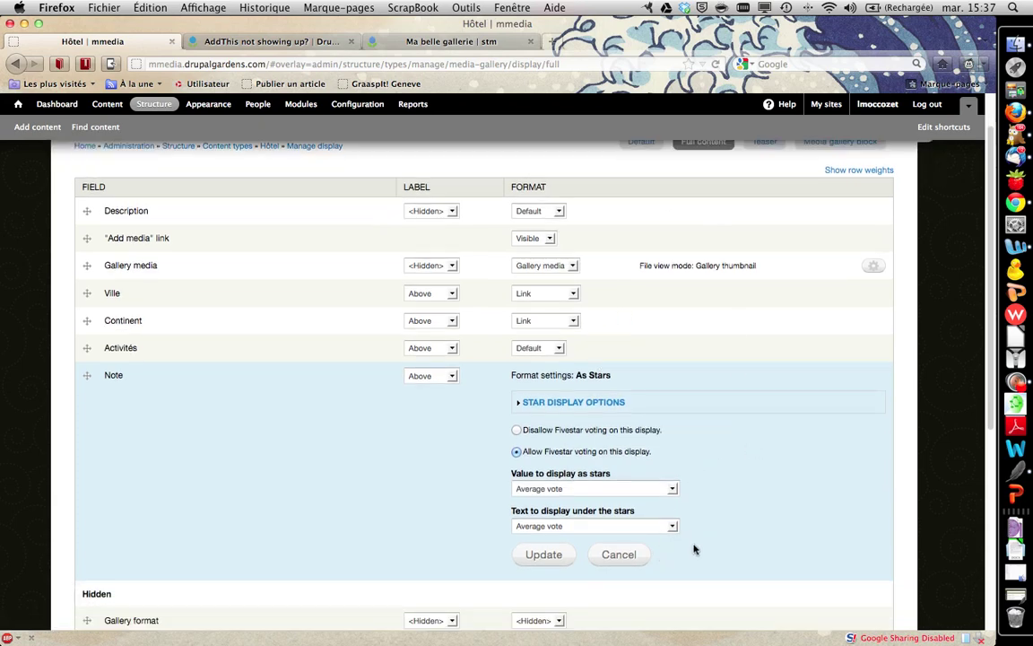
Set both the star value and the text under the stars to "Both user's and average vote" for Note, and save the display settings
click(673, 491)
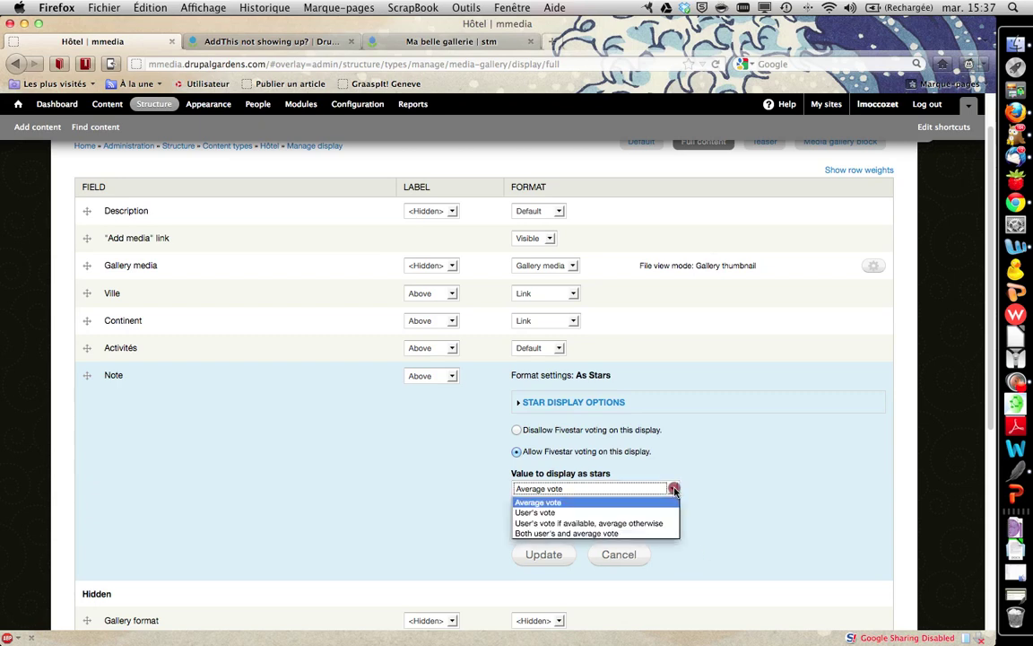
click(595, 533)
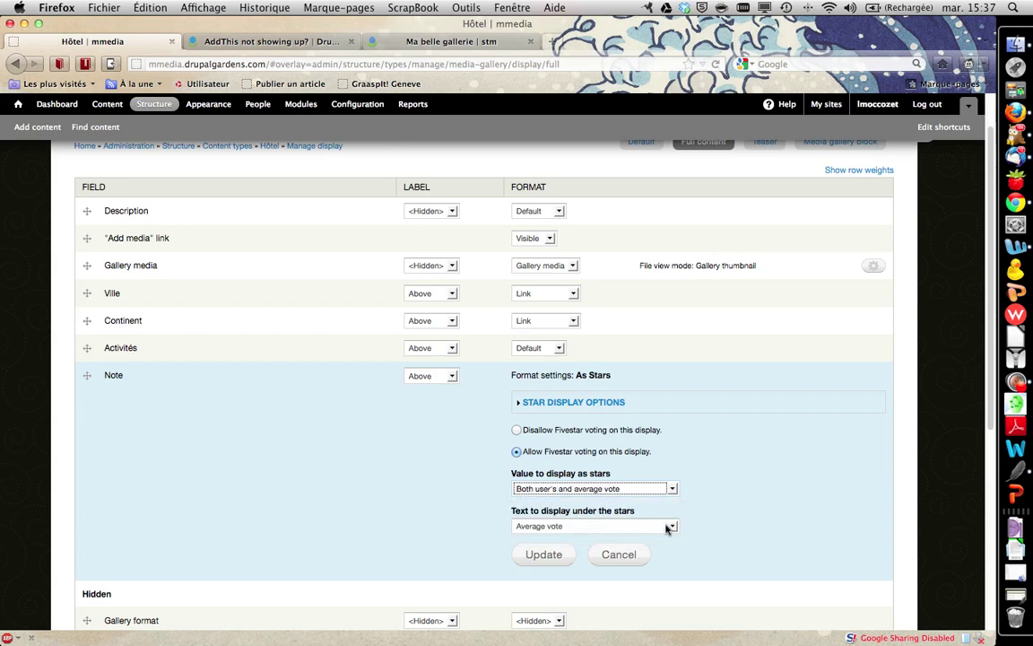
click(674, 527)
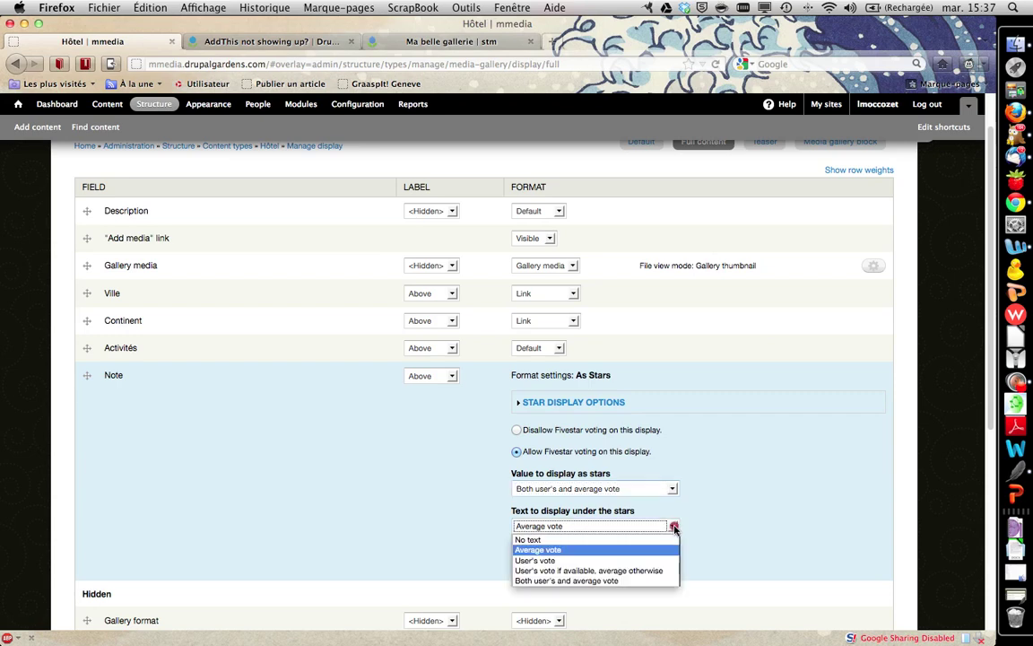
click(626, 582)
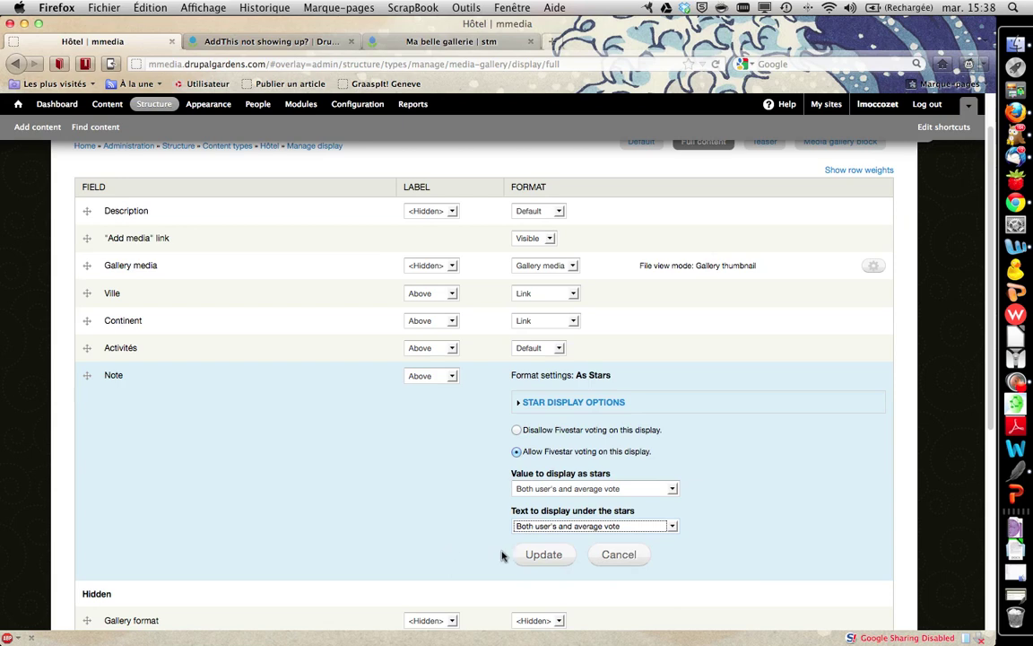
click(545, 556)
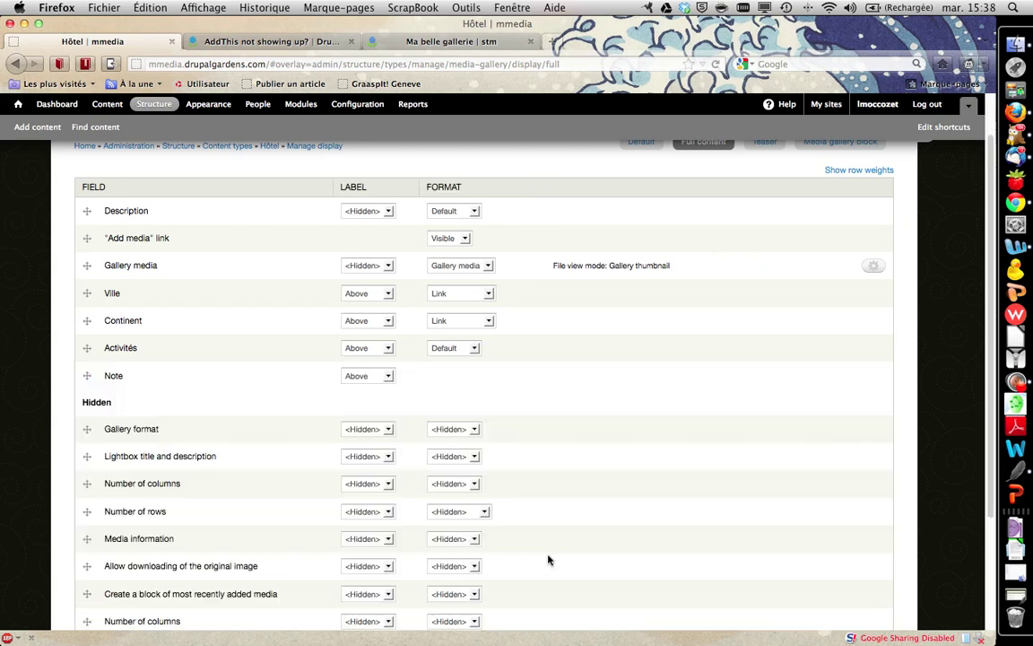
scroll(554, 481, down, 5)
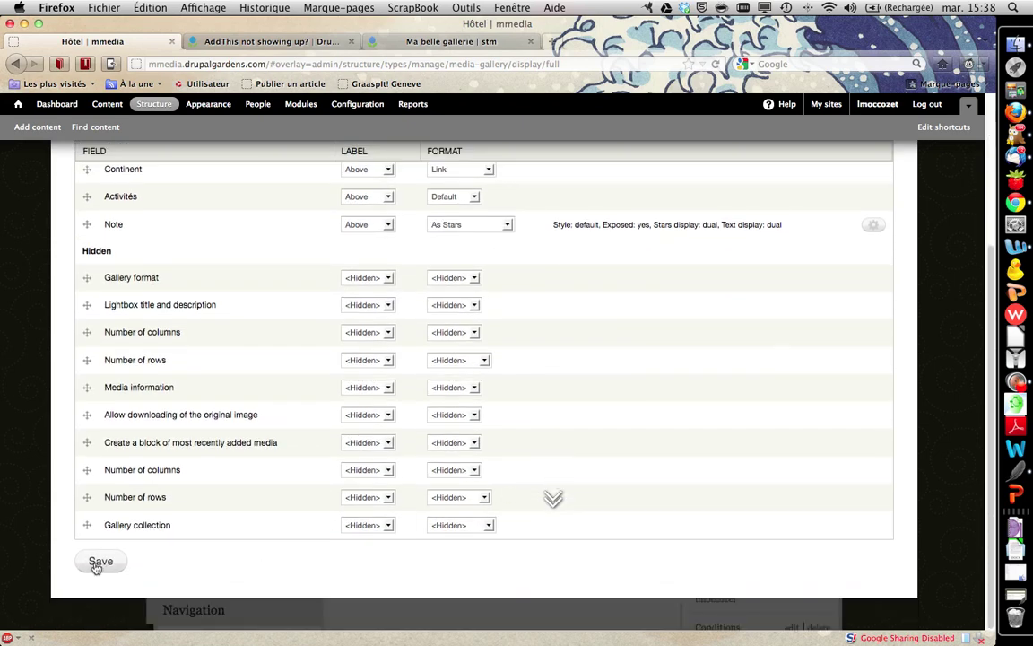
click(98, 562)
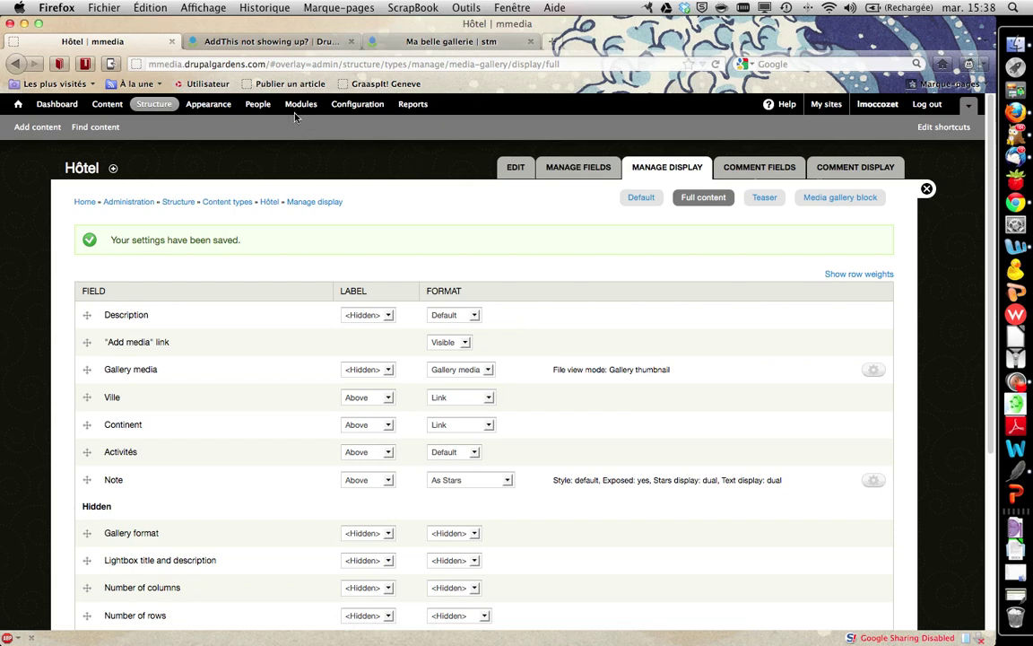
Grant anonymous users the Fivestar "rate content" permission and save the permissions
click(258, 105)
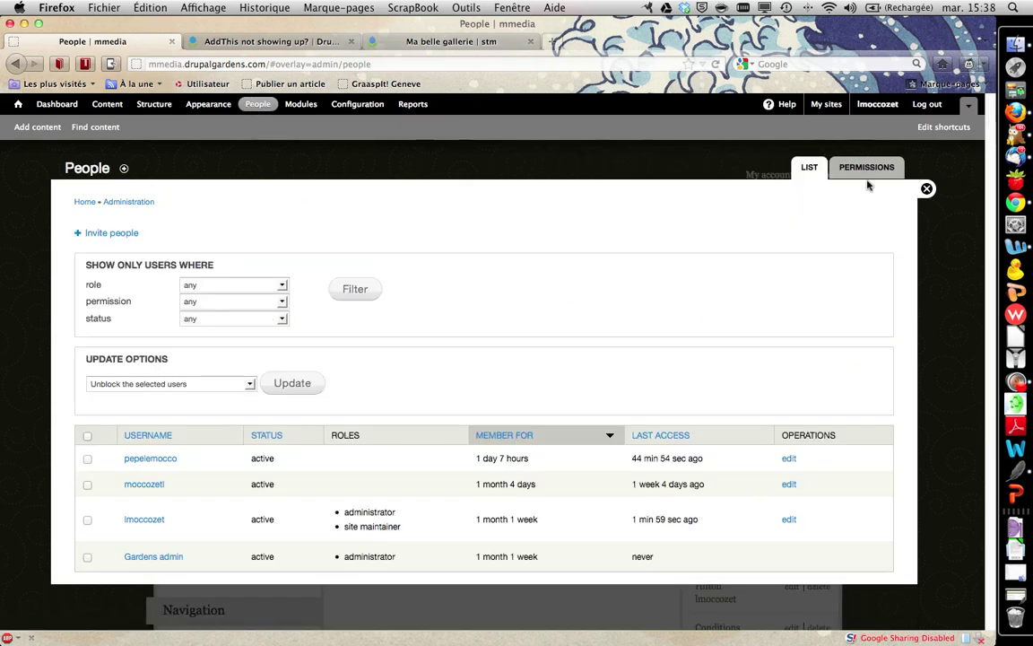
click(870, 174)
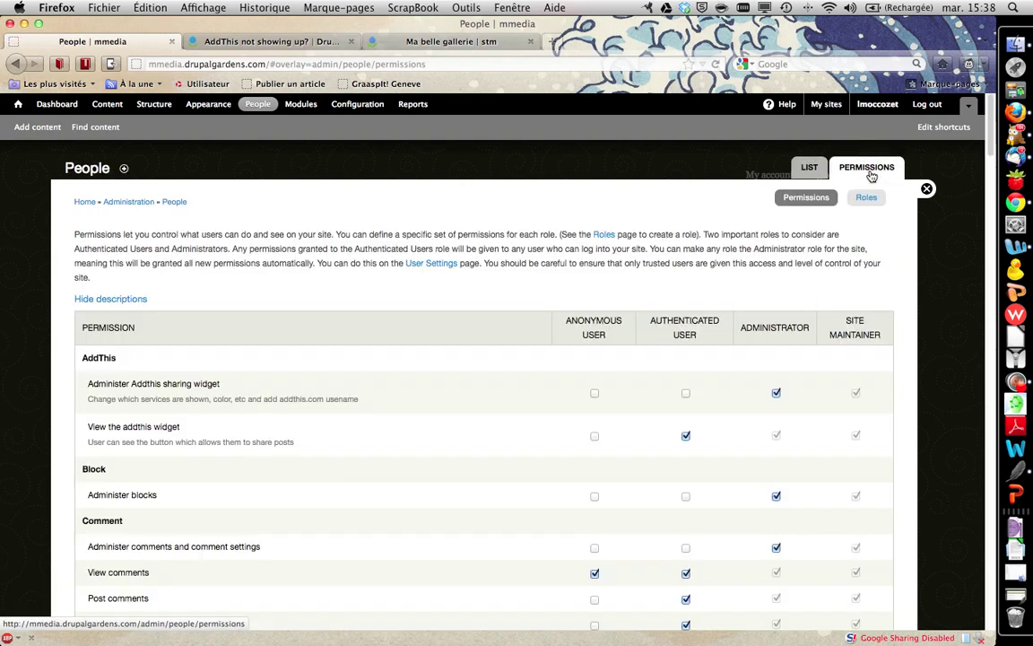
scroll(392, 464, down, 7)
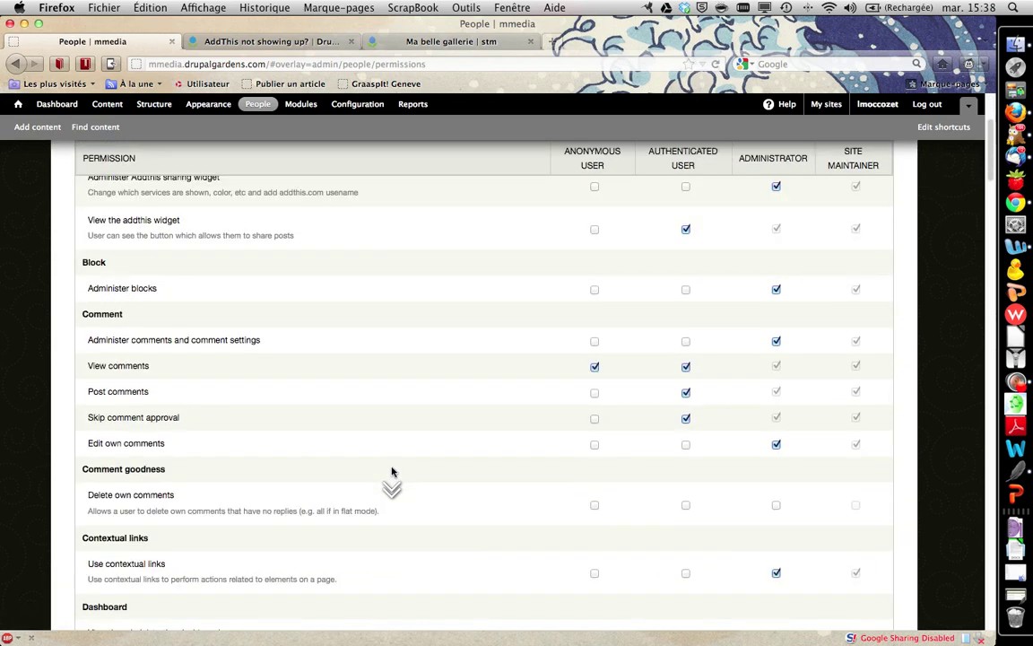
scroll(392, 470, down, 2)
scroll(392, 470, down, 8)
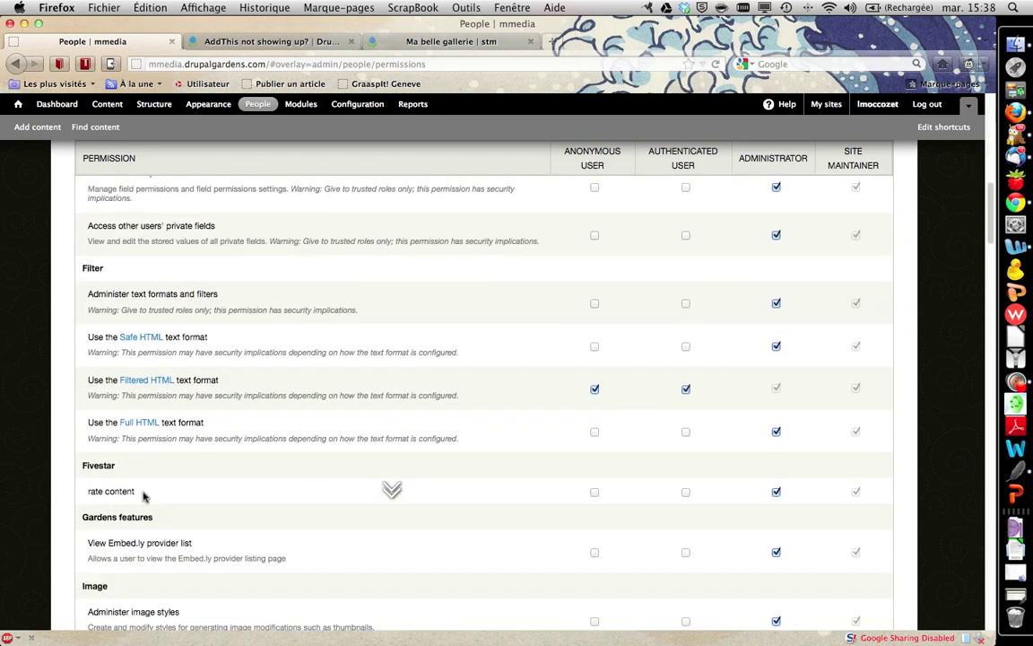
click(594, 492)
middle_click(502, 491)
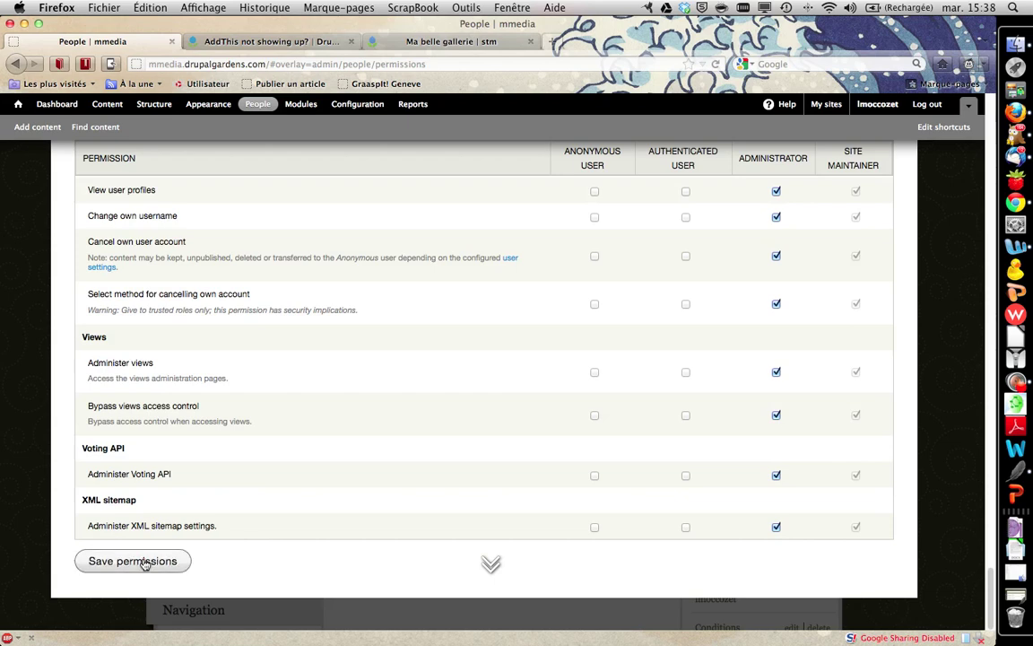
click(143, 563)
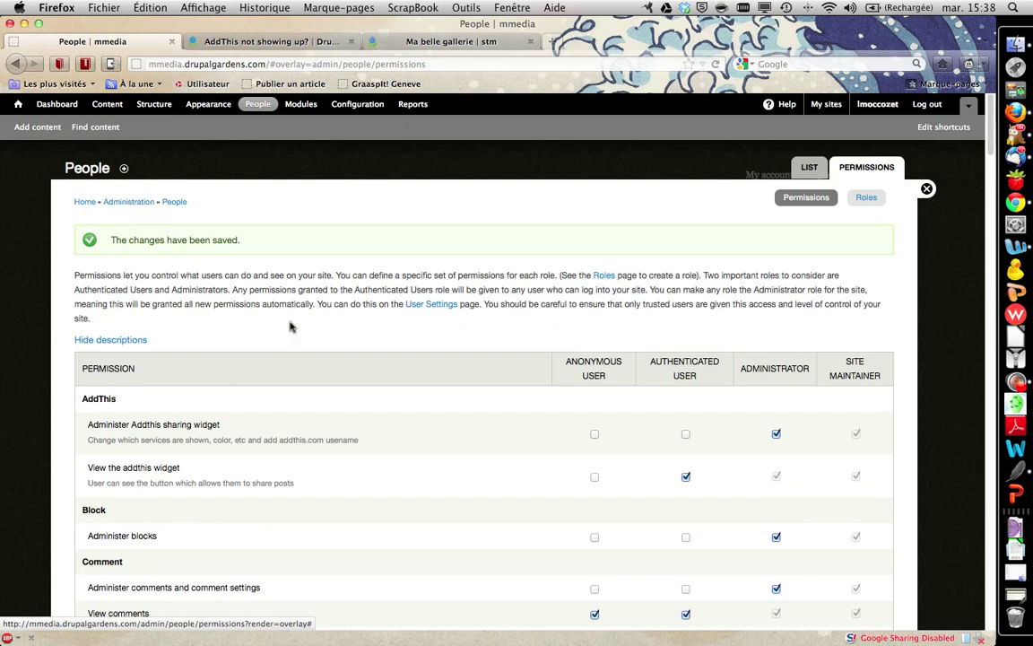
Open the Sheraton gallery from the site's home page and give it a Note rating of 4 stars
click(19, 106)
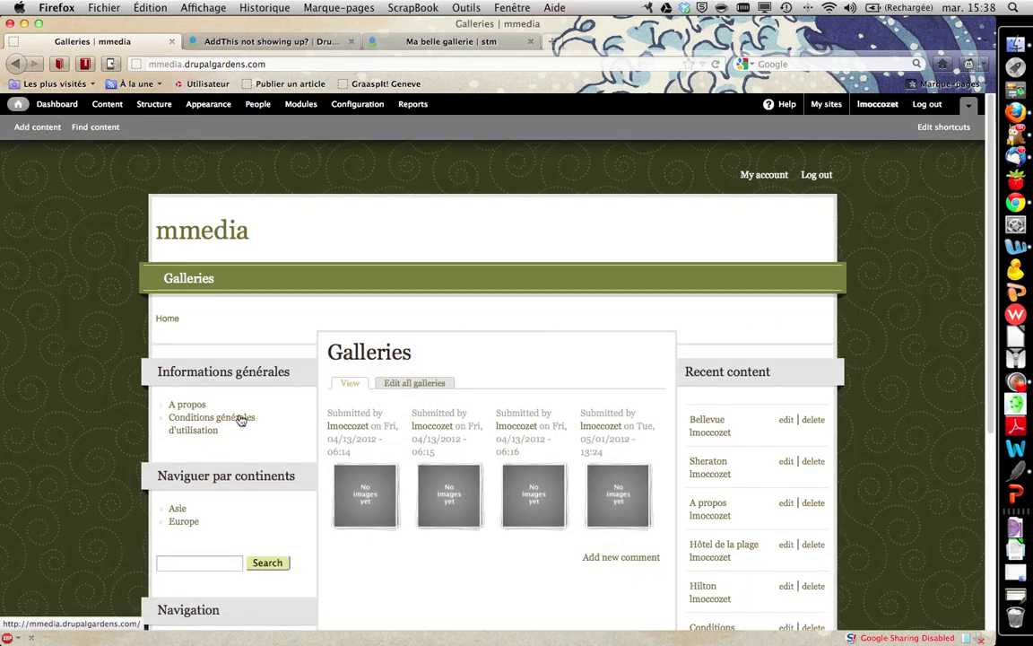
mouse_move(477, 521)
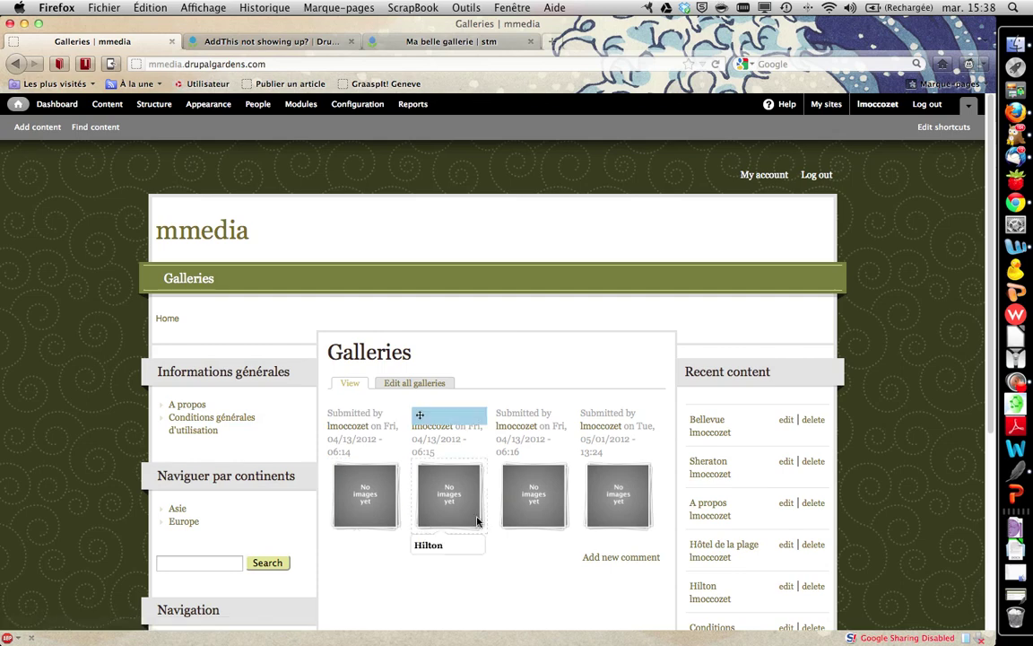
click(373, 502)
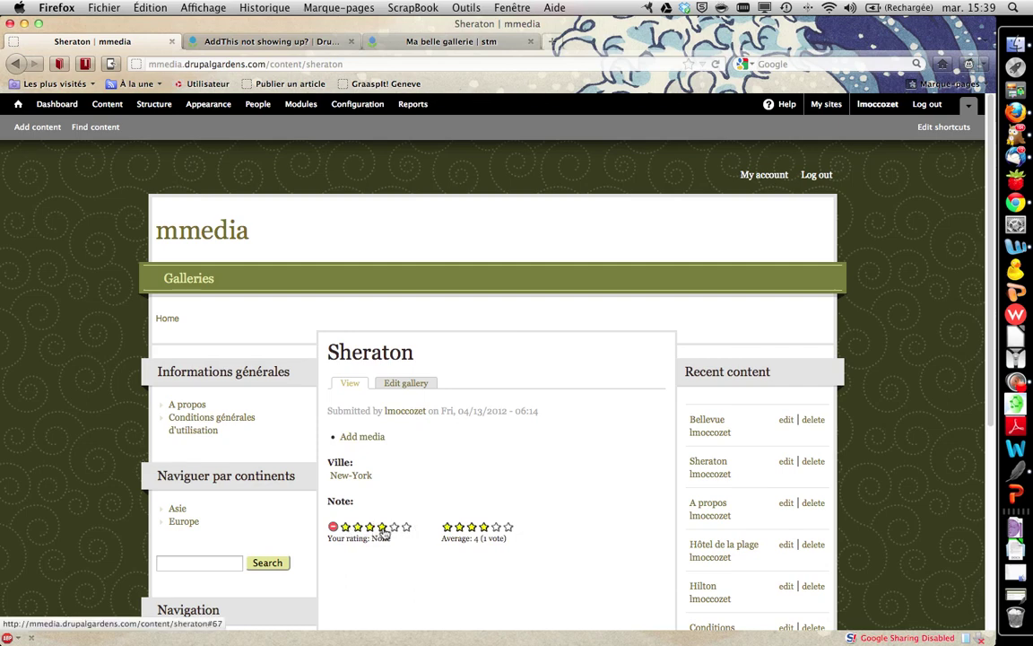
click(382, 527)
scroll(364, 565, down, 2)
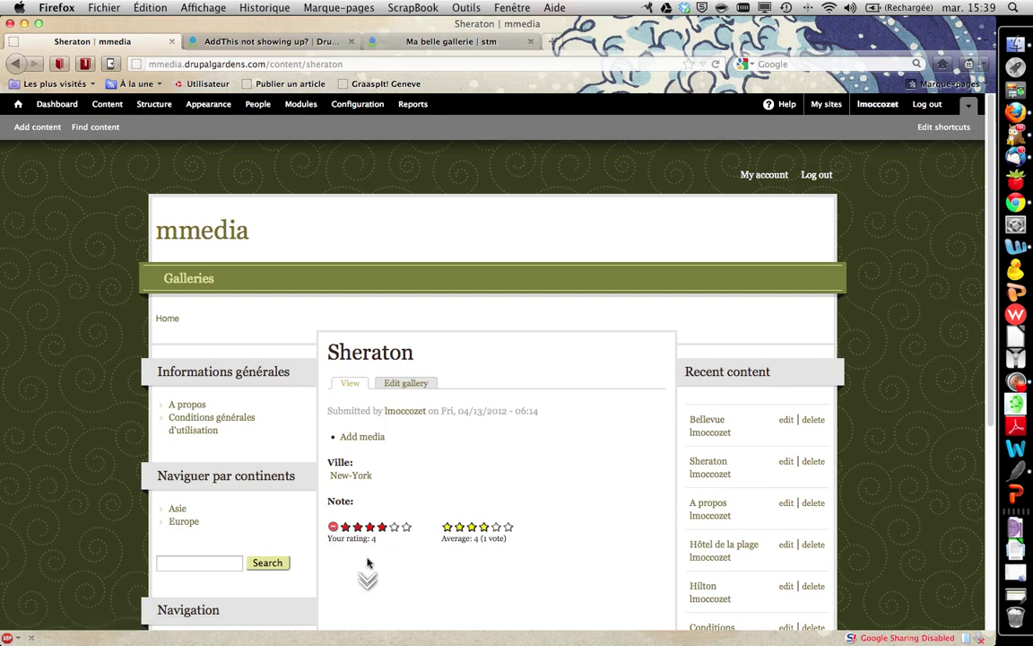
scroll(368, 562, down, 1)
scroll(368, 563, up, 4)
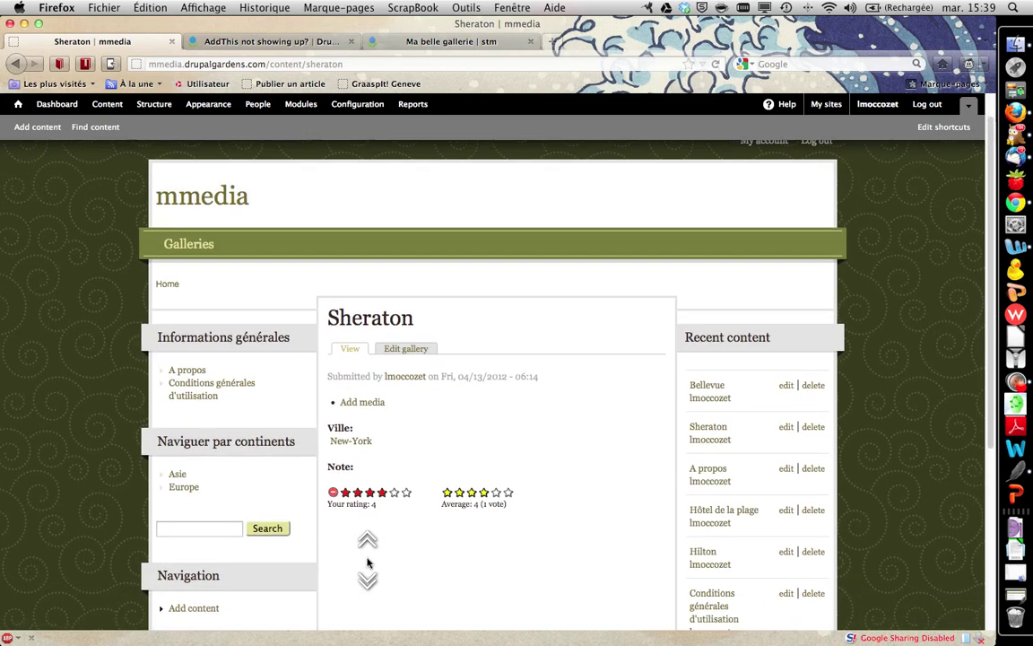
Open the site's list of views under Structure and include the disabled views
click(154, 105)
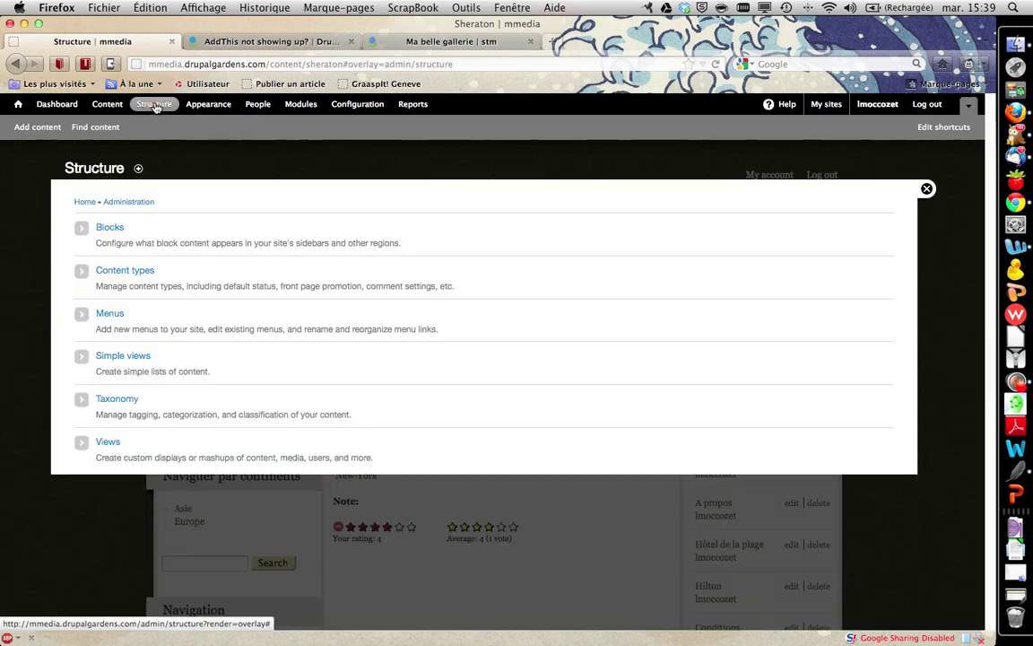
click(108, 443)
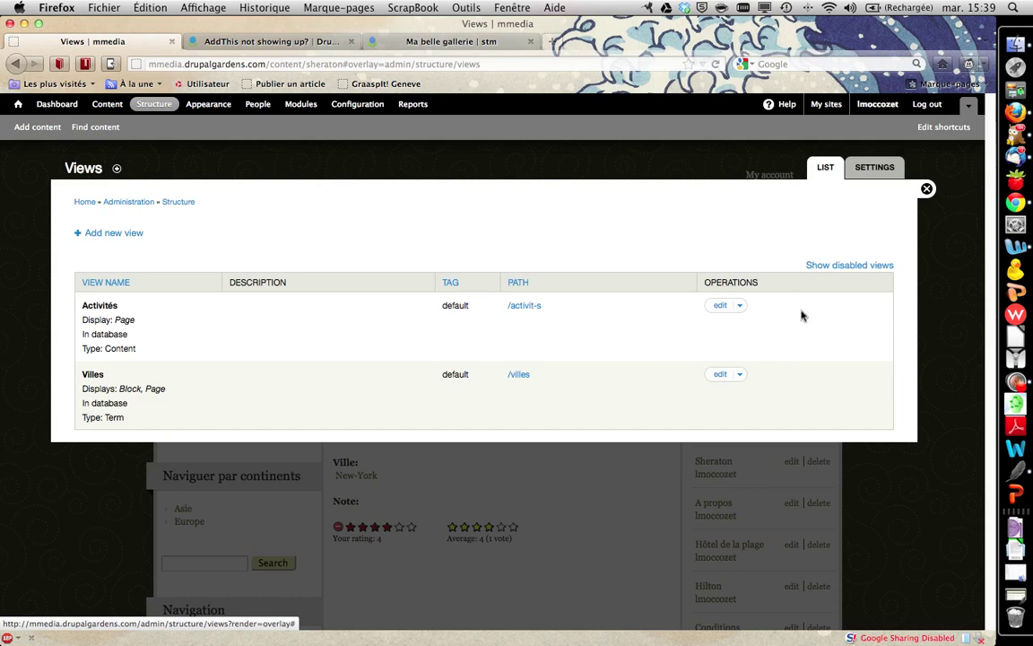
click(846, 266)
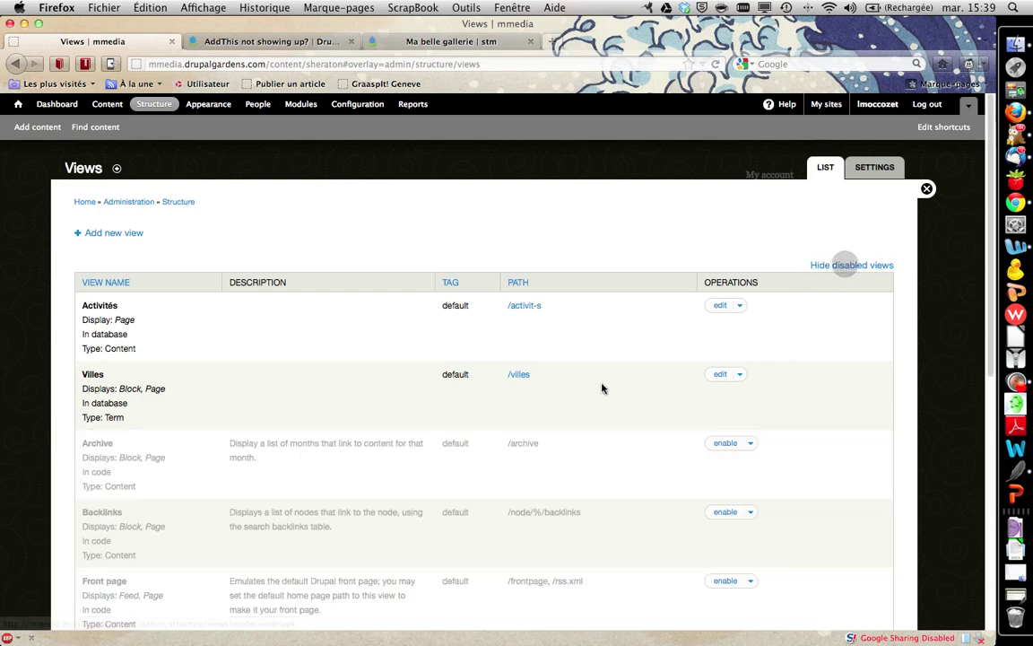
Enable the disabled top_content view in the views list
scroll(600, 387, down, 3)
scroll(601, 387, down, 5)
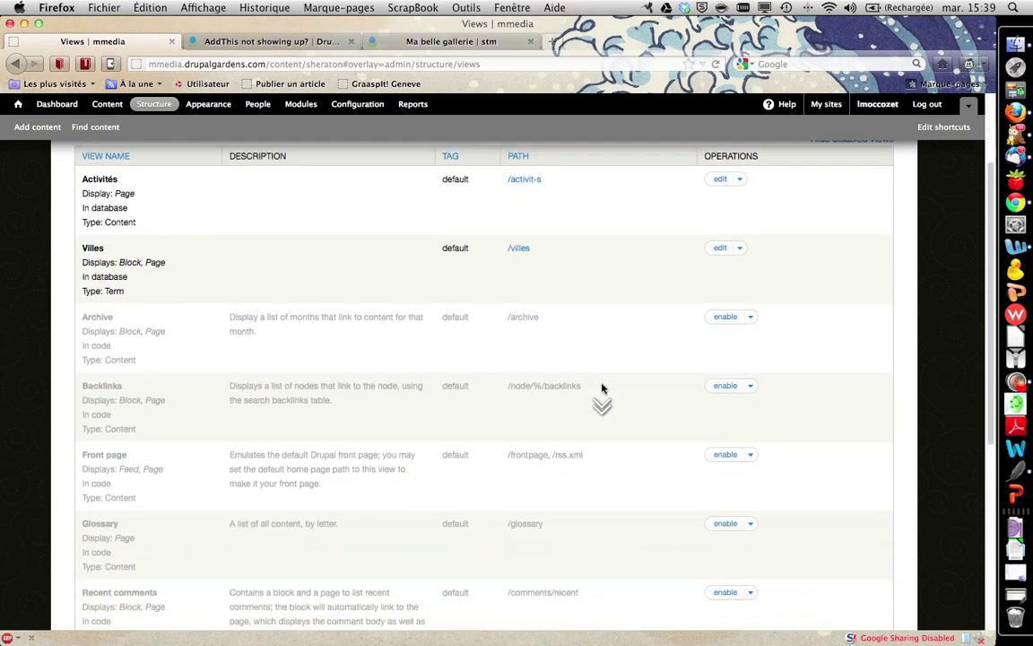
scroll(601, 389, down, 5)
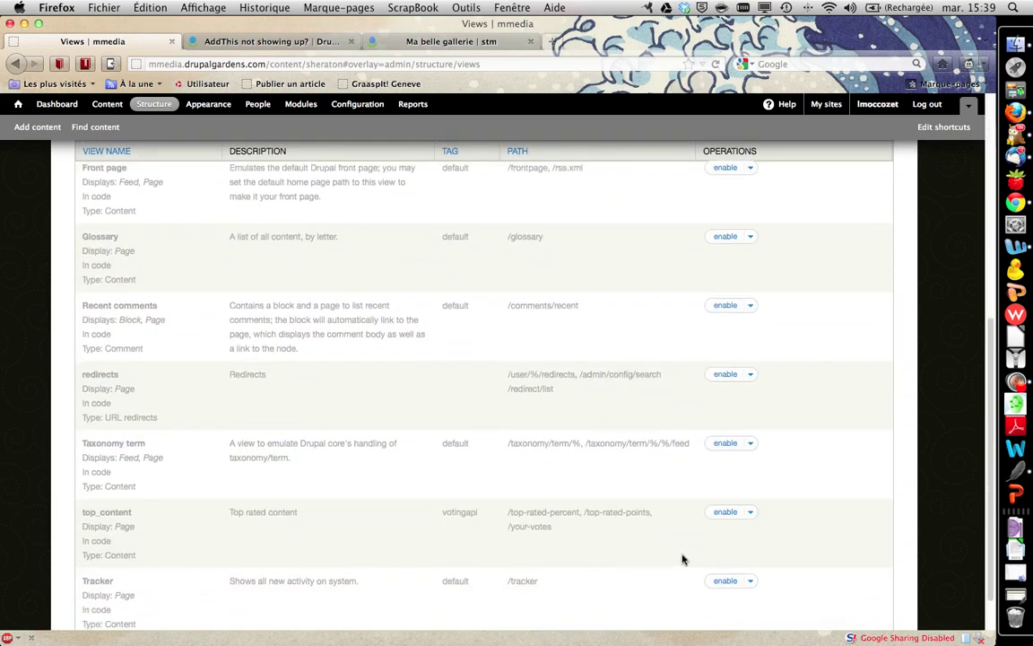
click(727, 513)
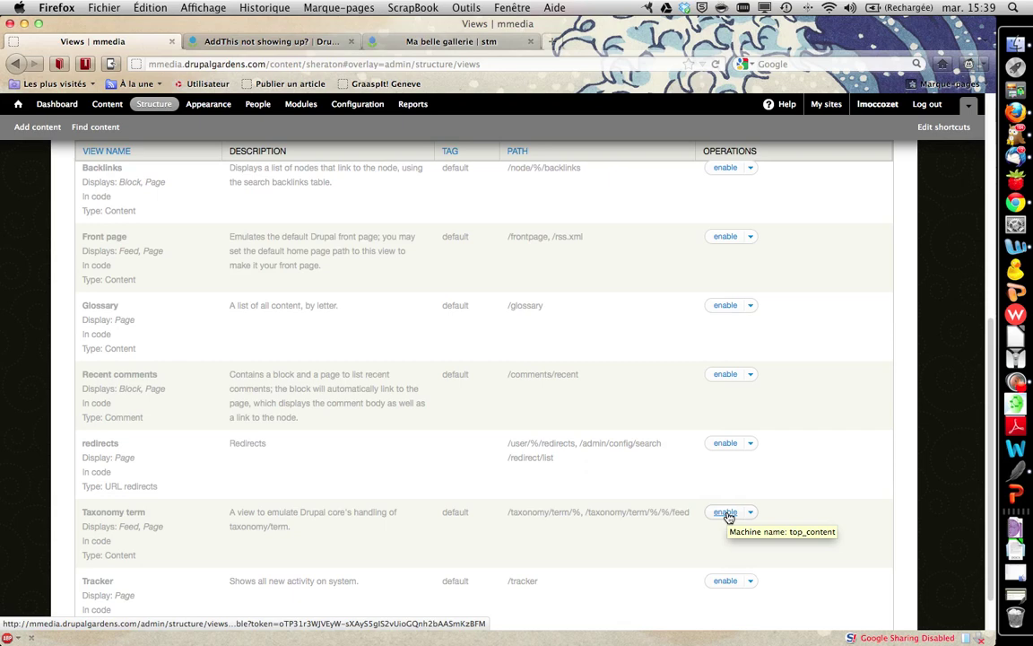
scroll(728, 517, up, 5)
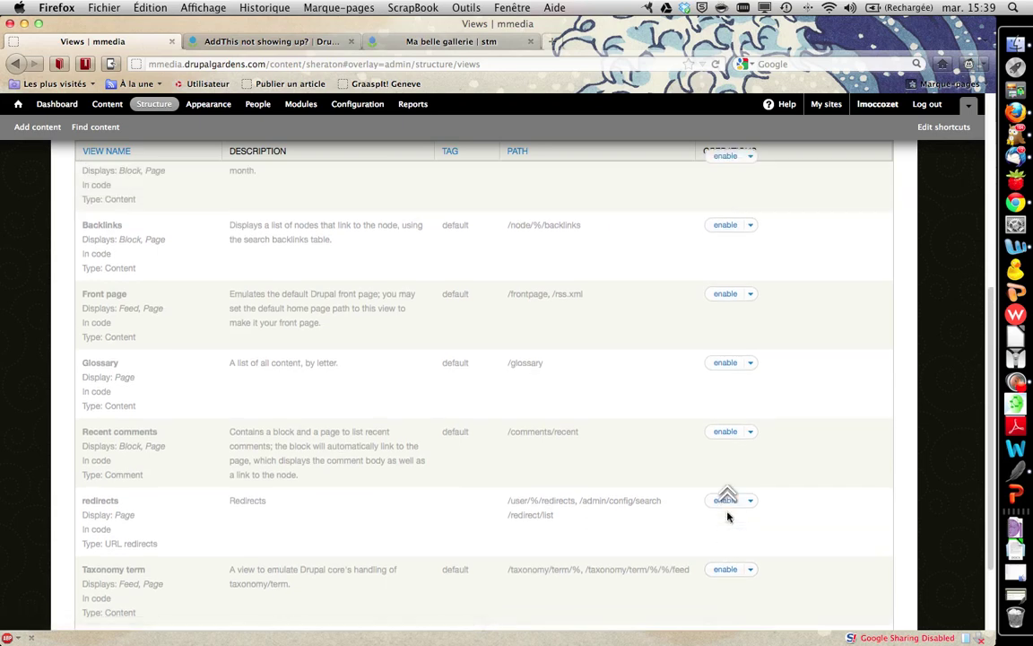
scroll(728, 518, up, 3)
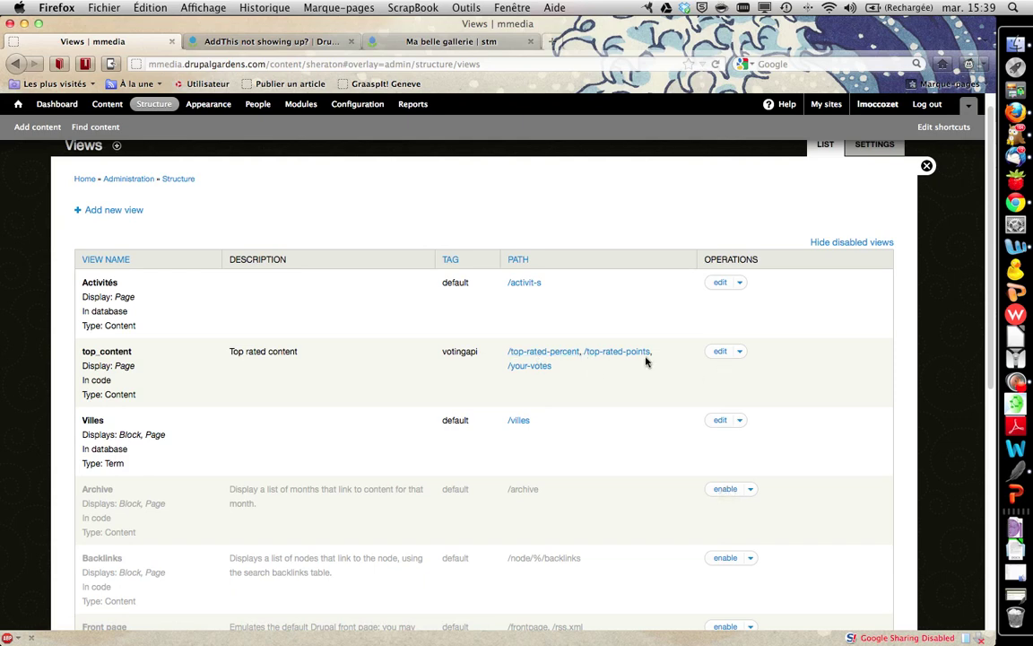
Hide the disabled views and check the Navigation block on the site's home page
click(839, 243)
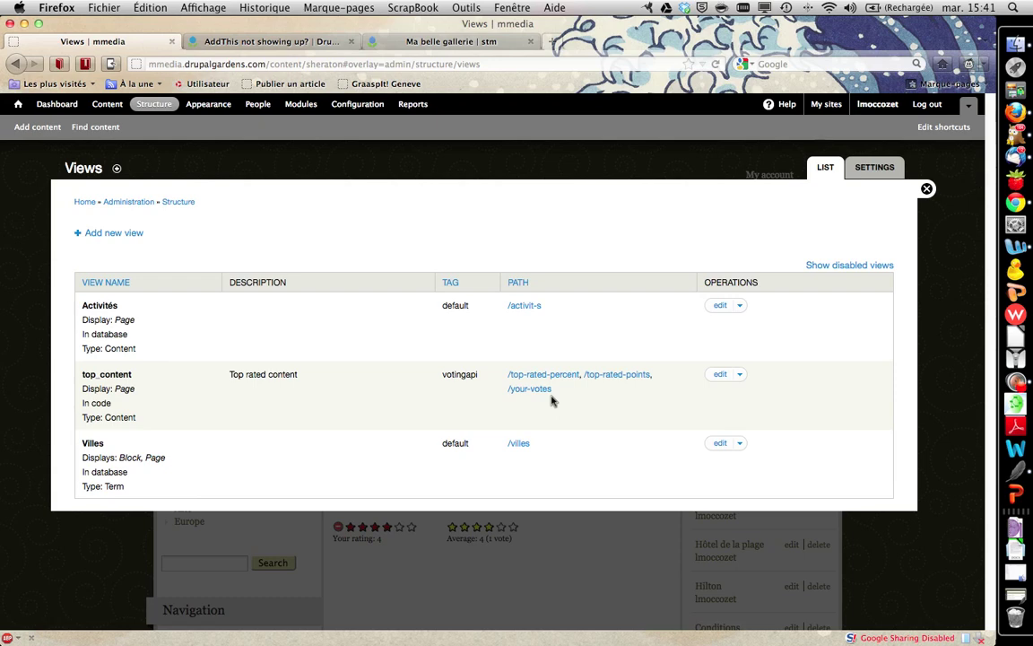
click(17, 106)
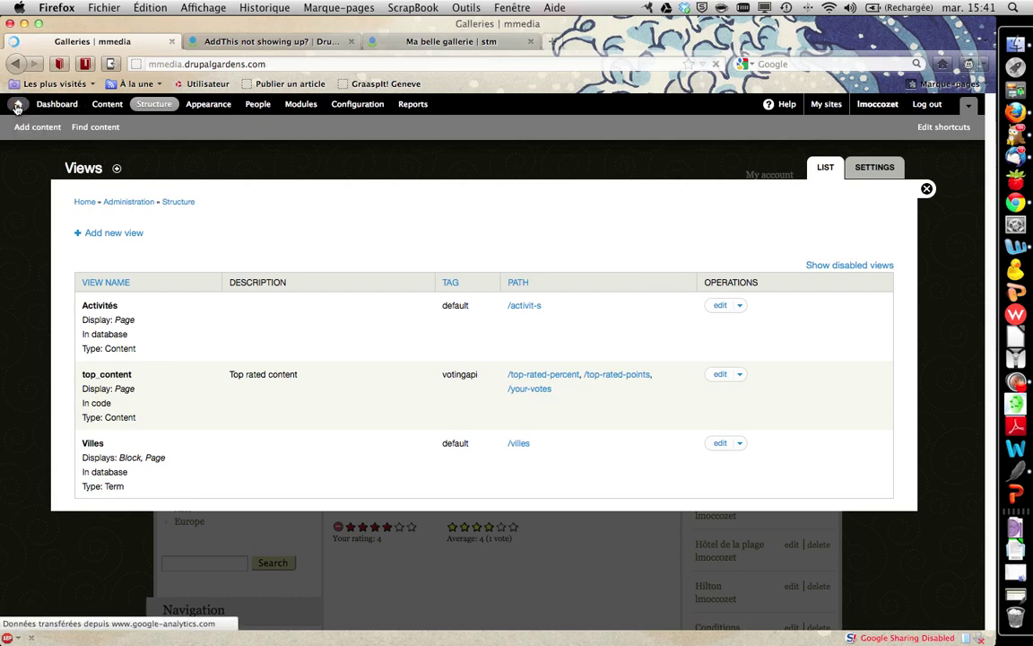
scroll(128, 459, down, 5)
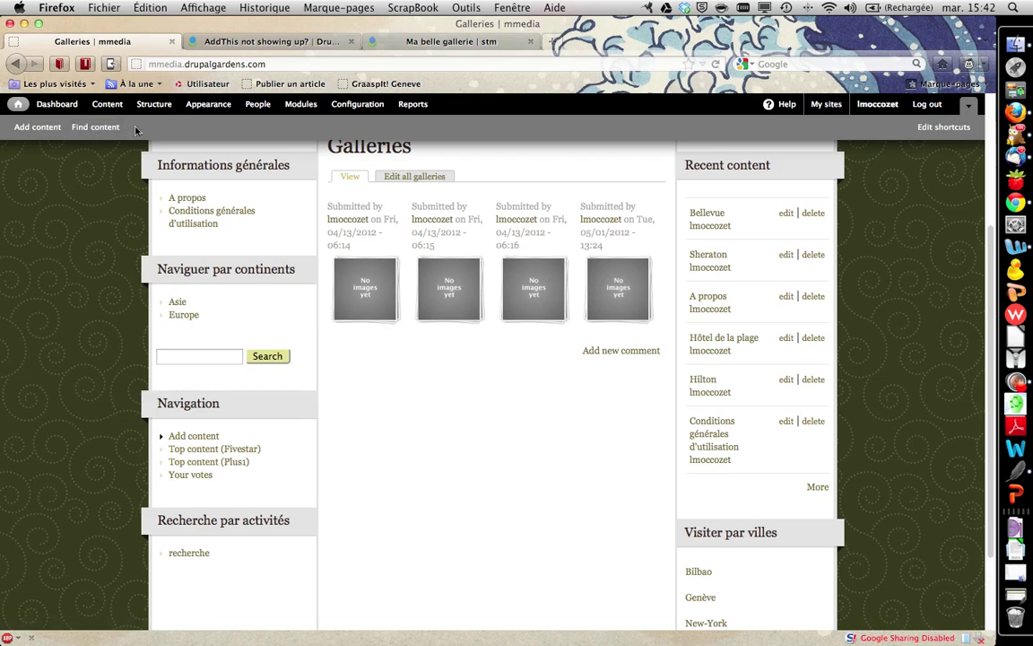
Create and save a new site menu titled "Top hôtels"
click(156, 105)
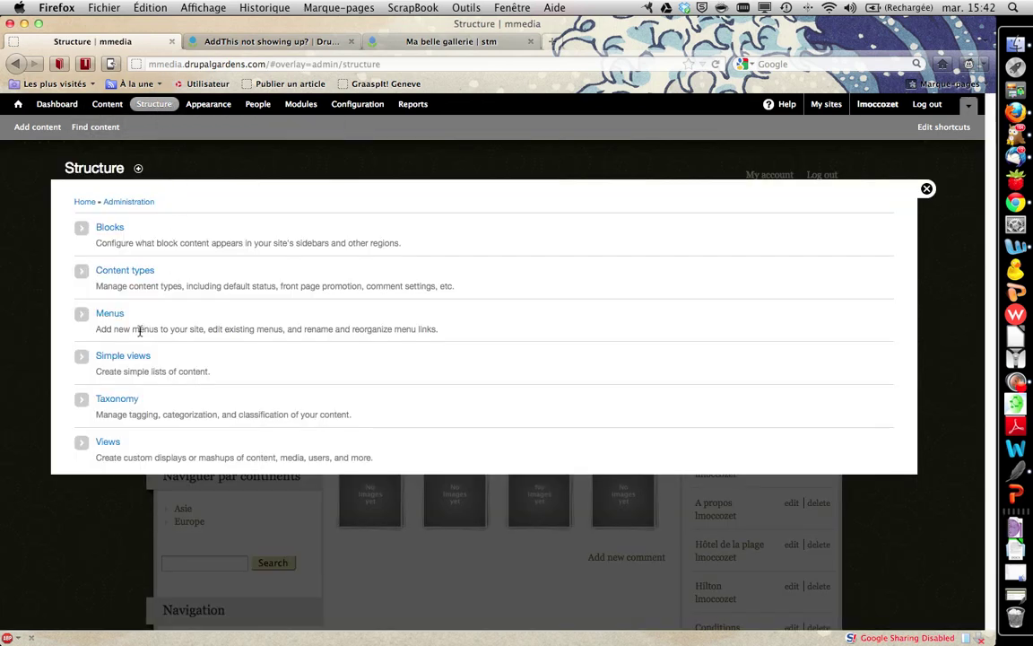
click(108, 313)
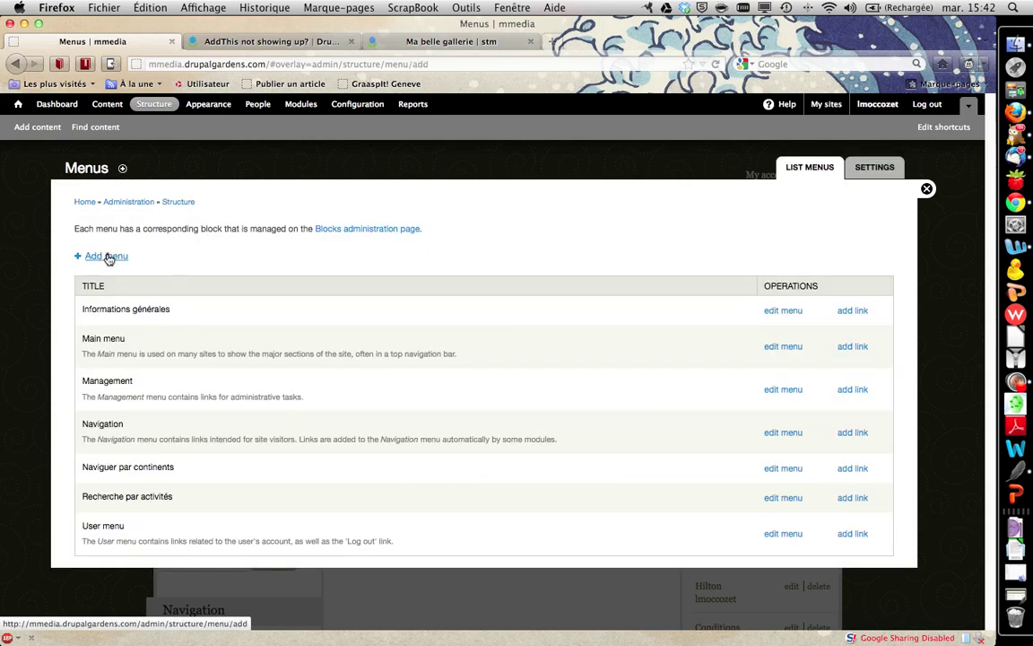
click(106, 258)
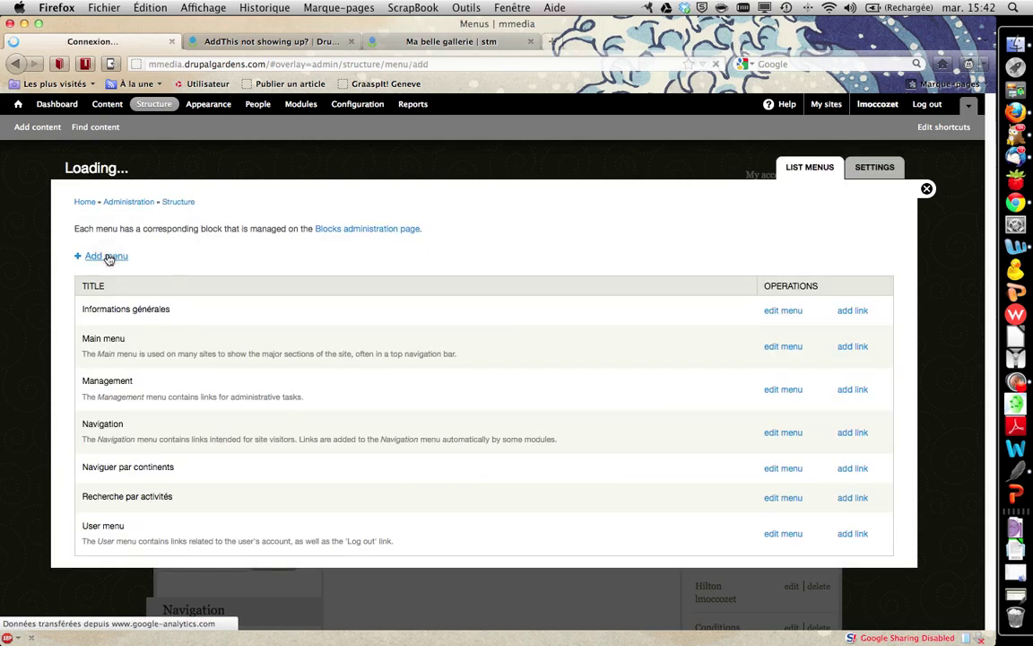
click(139, 272)
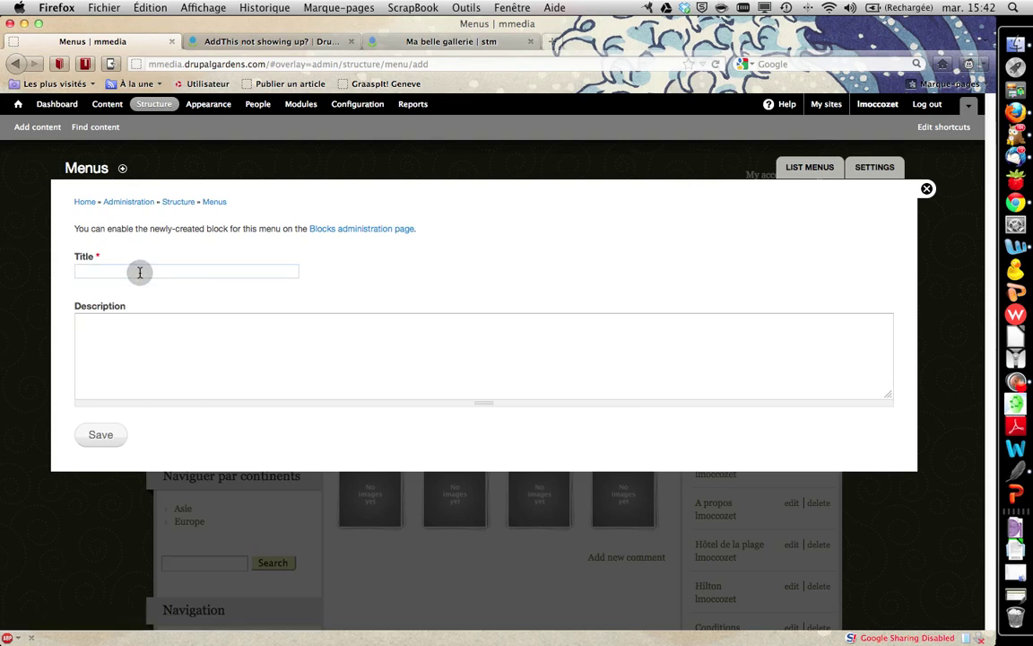
text(Top )
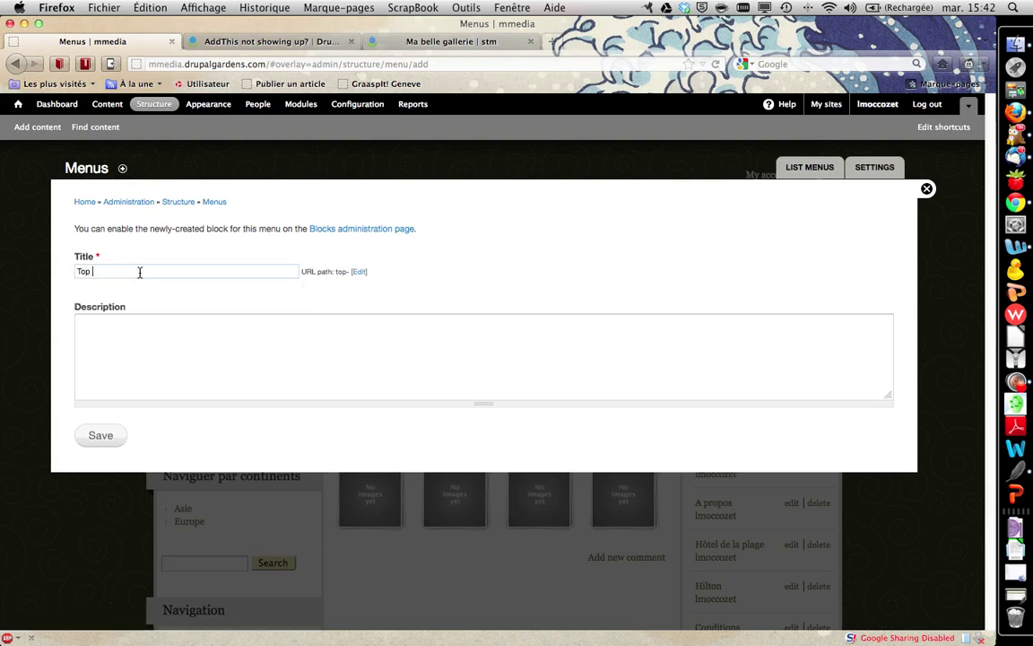
text(hôtels)
click(102, 437)
click(102, 437)
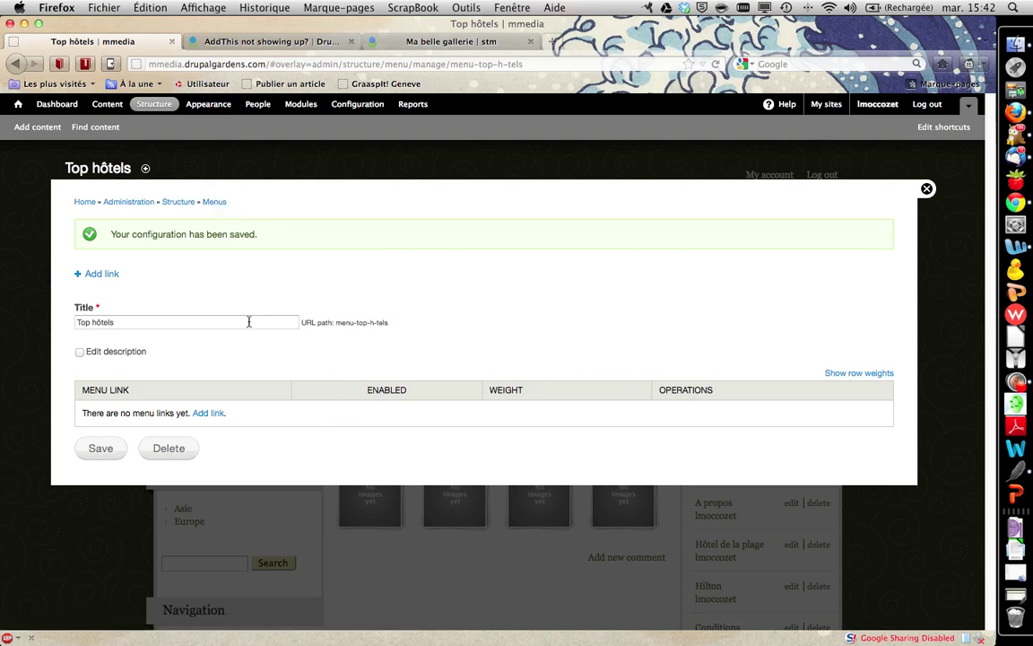
Set the parent link of the Navigation menu's "Top content (Fivestar)" link to <Top hôtels> and save it
click(215, 203)
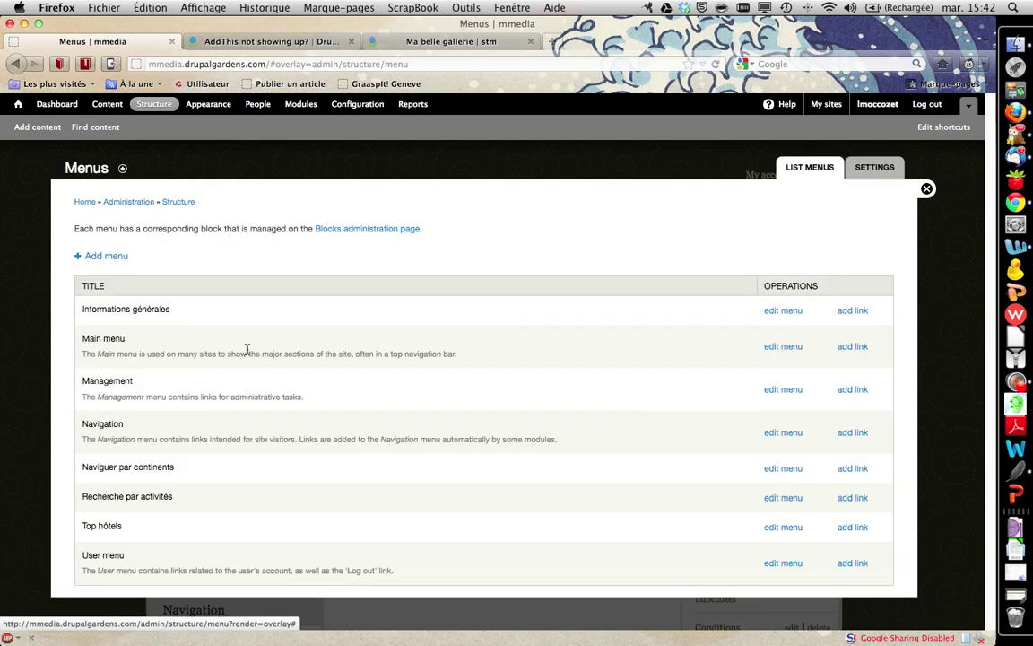
click(778, 434)
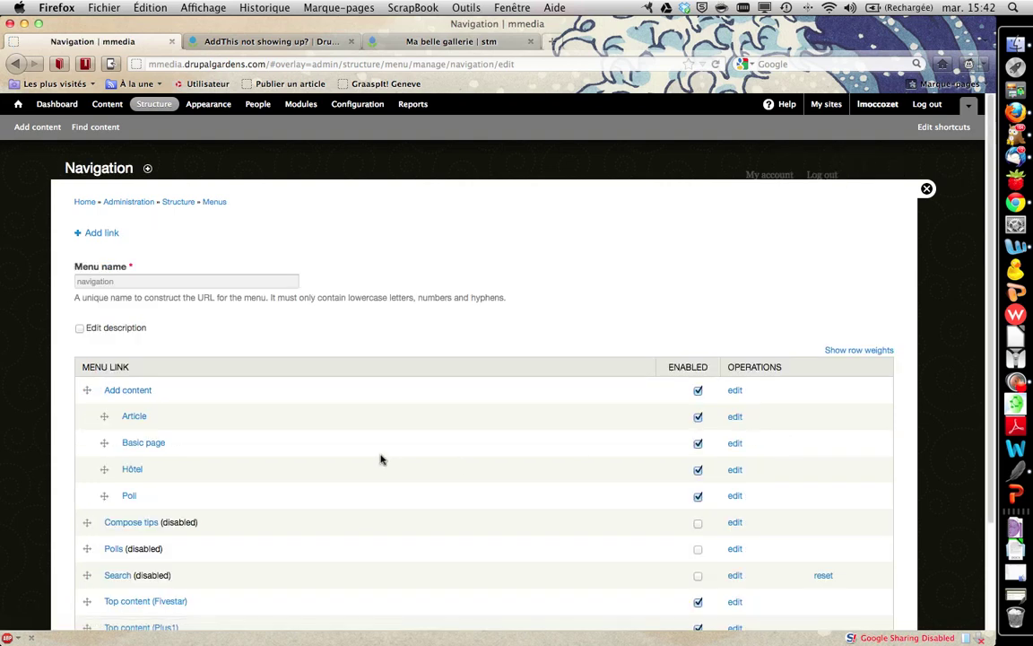
scroll(380, 460, down, 3)
scroll(380, 460, down, 2)
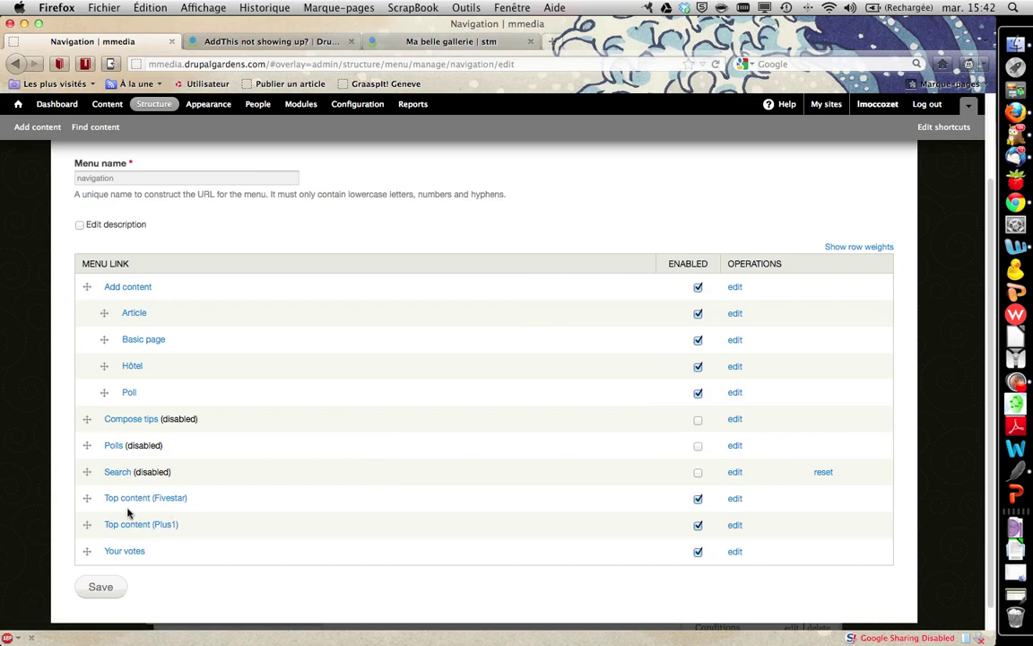
click(735, 500)
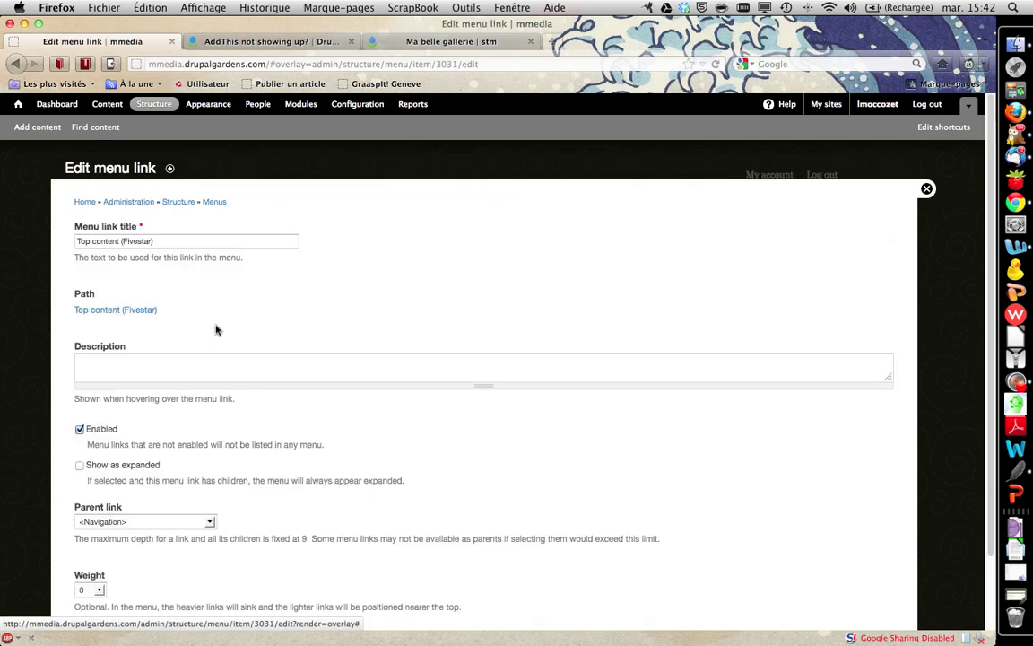
click(161, 521)
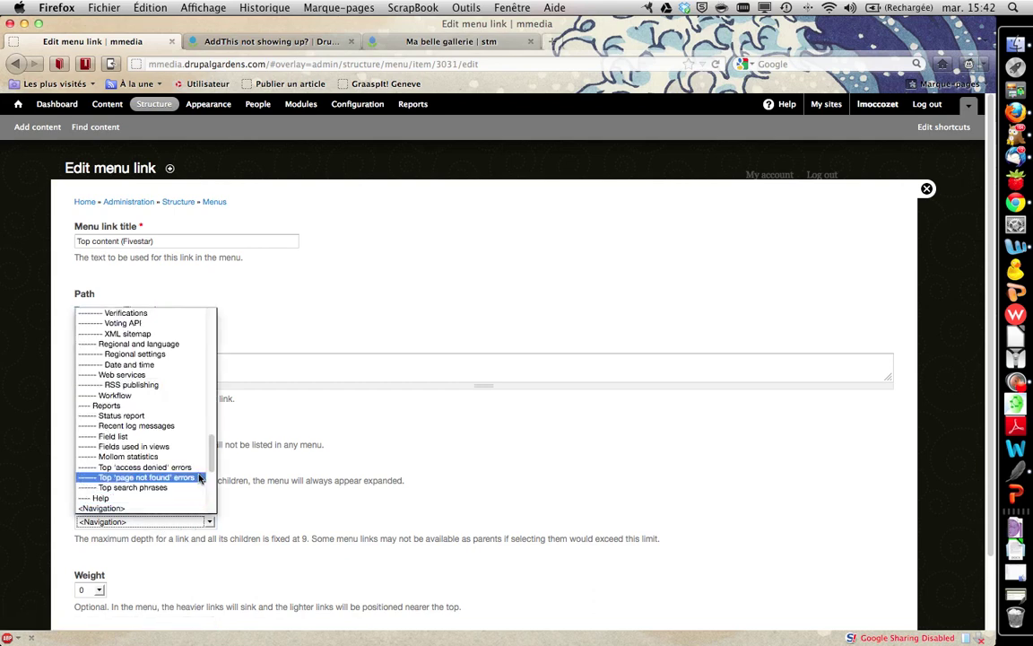
drag(213, 463, 221, 506)
click(173, 478)
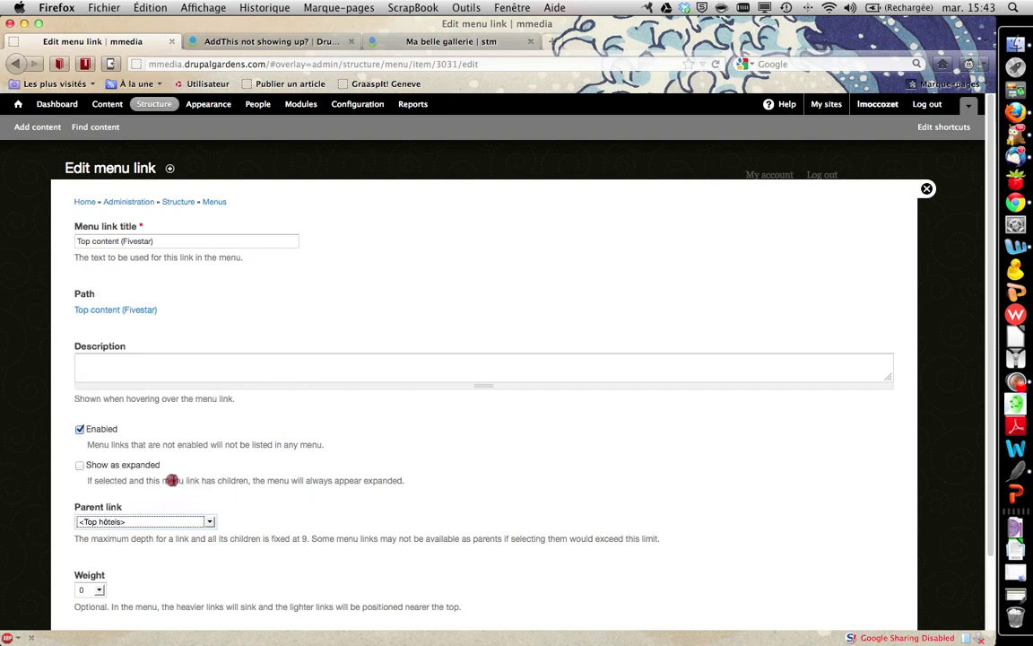
scroll(287, 479, down, 1)
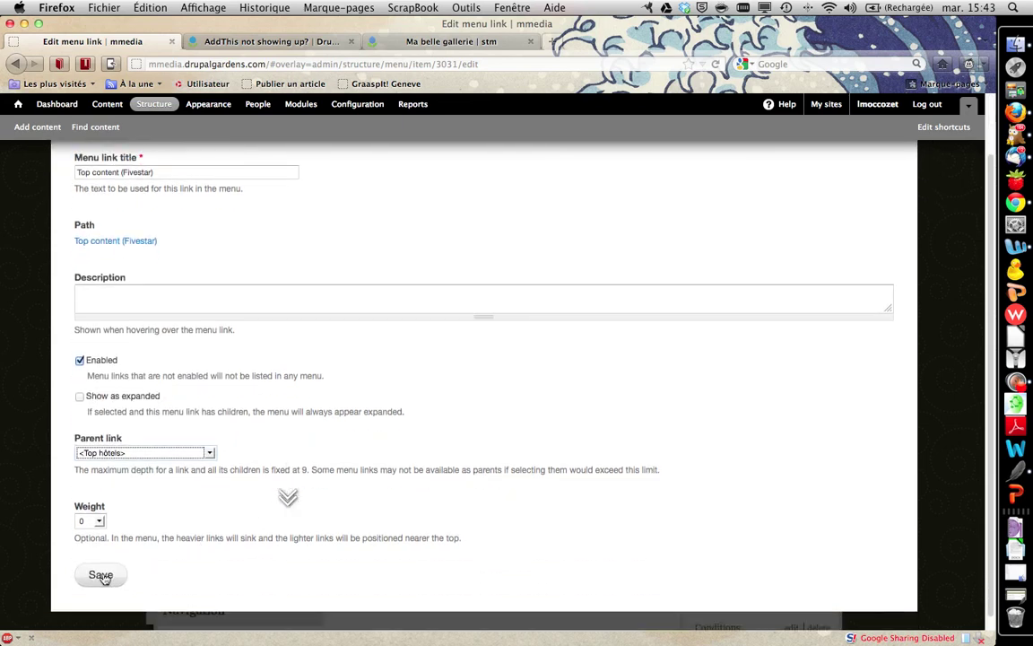
click(101, 576)
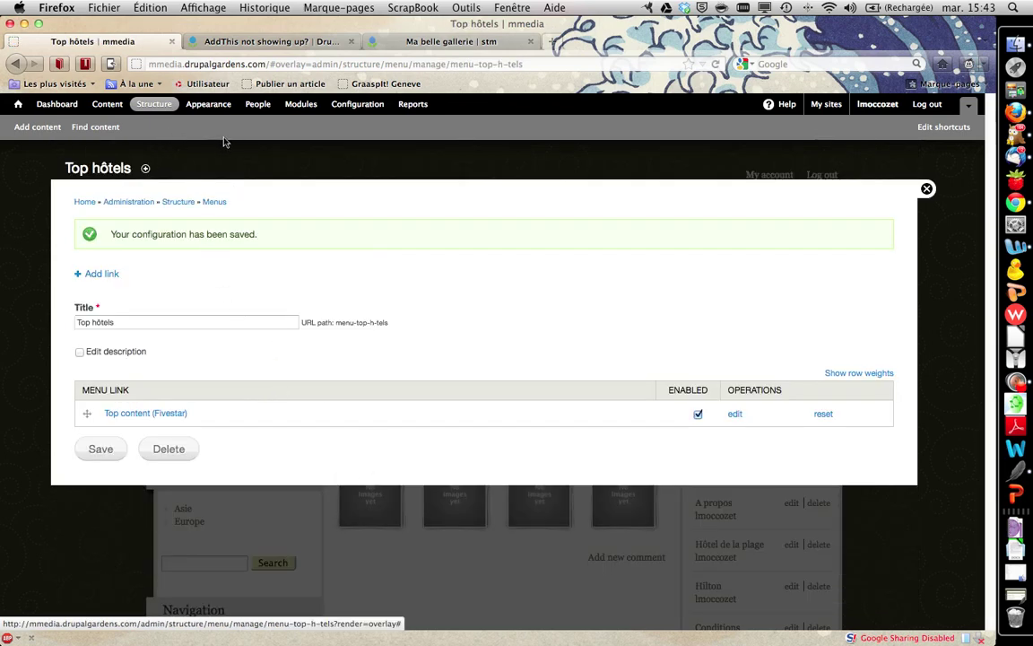
Assign the disabled Top hôtels block to the Sidebar B region and save the block layout
click(152, 105)
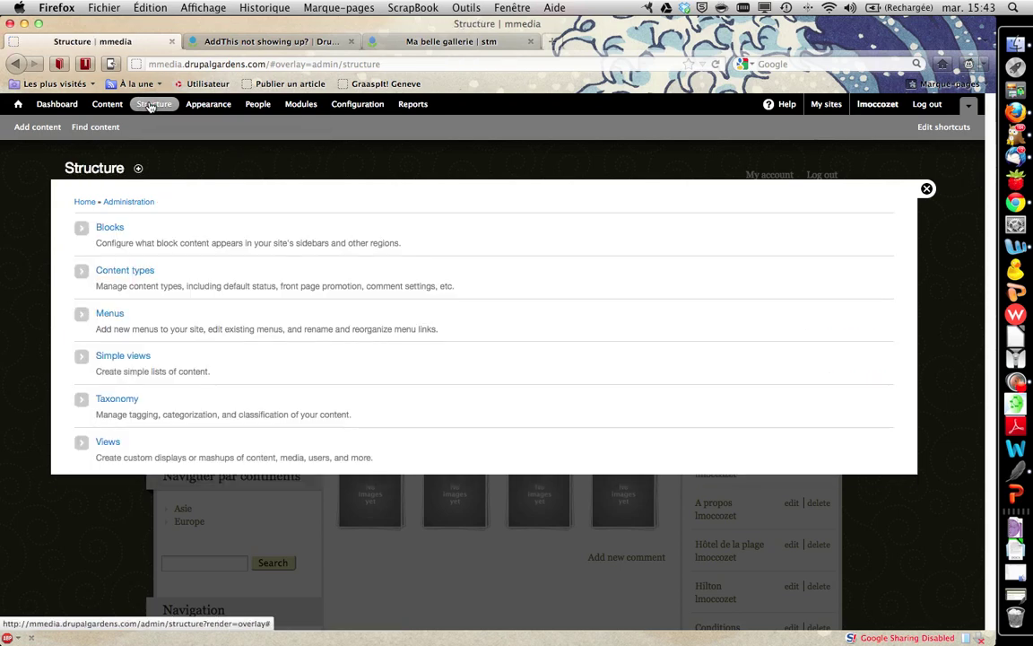
click(110, 229)
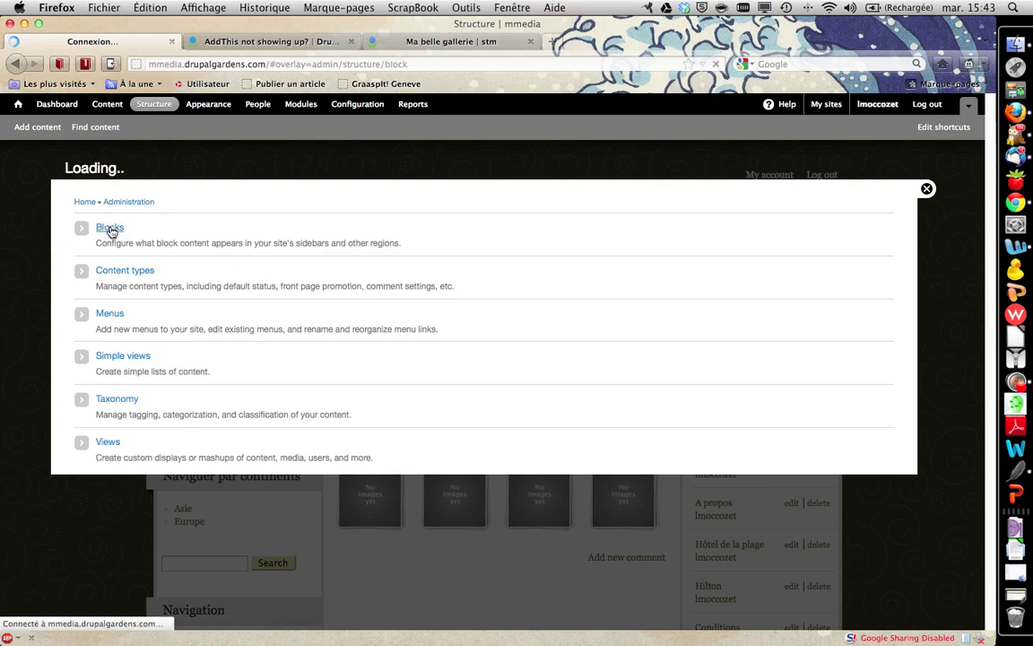
middle_click(314, 372)
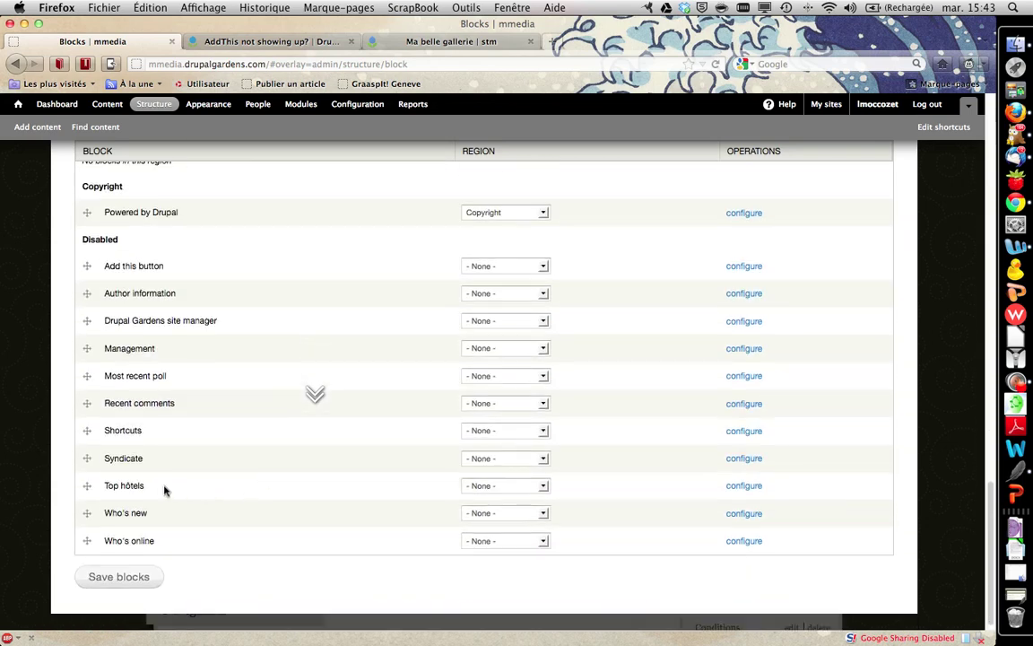
middle_click(165, 489)
click(544, 487)
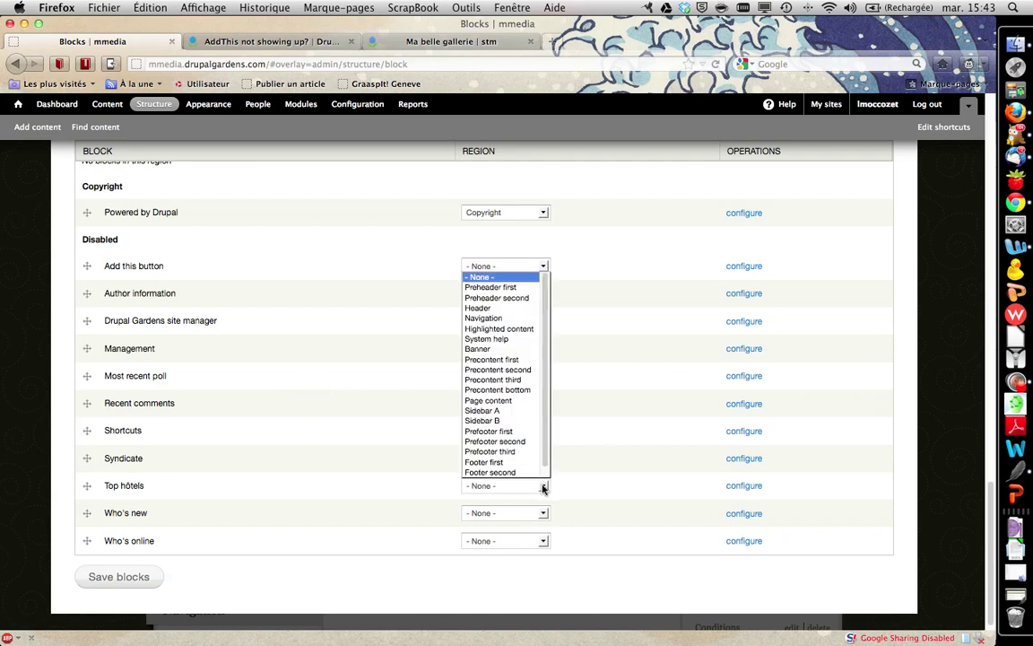
click(519, 422)
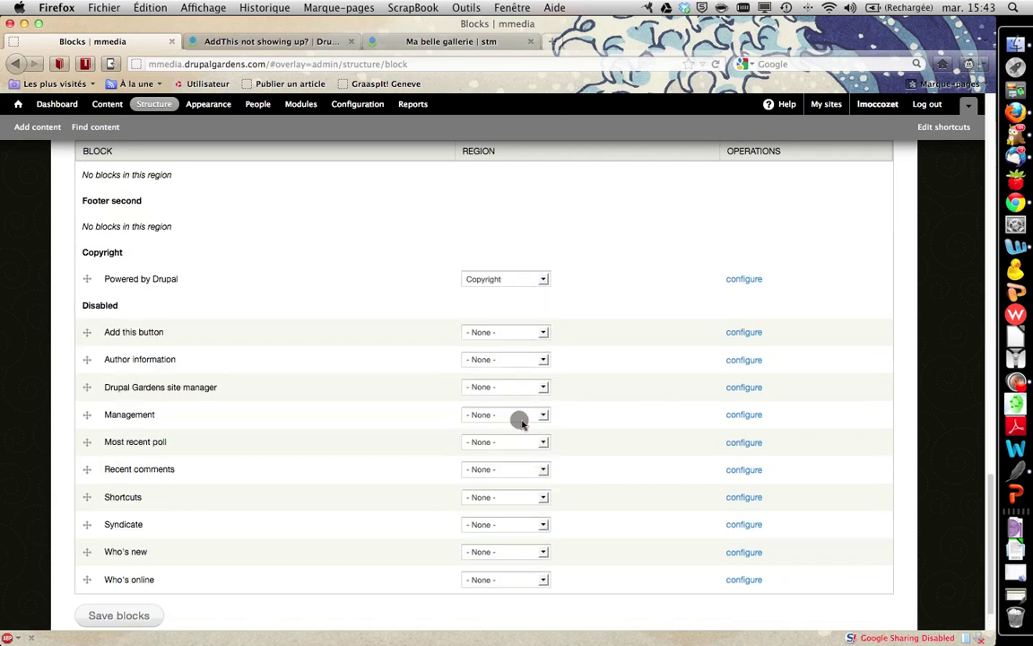
click(122, 616)
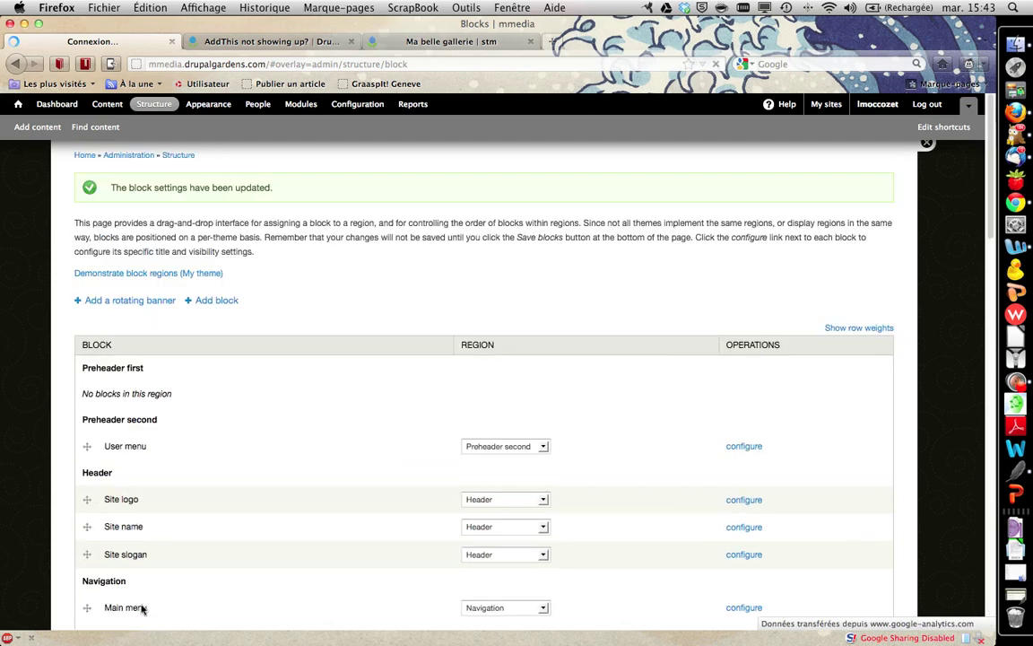
Return to the site's home page and examine the Navigation and Top hôtels blocks and their links
click(18, 105)
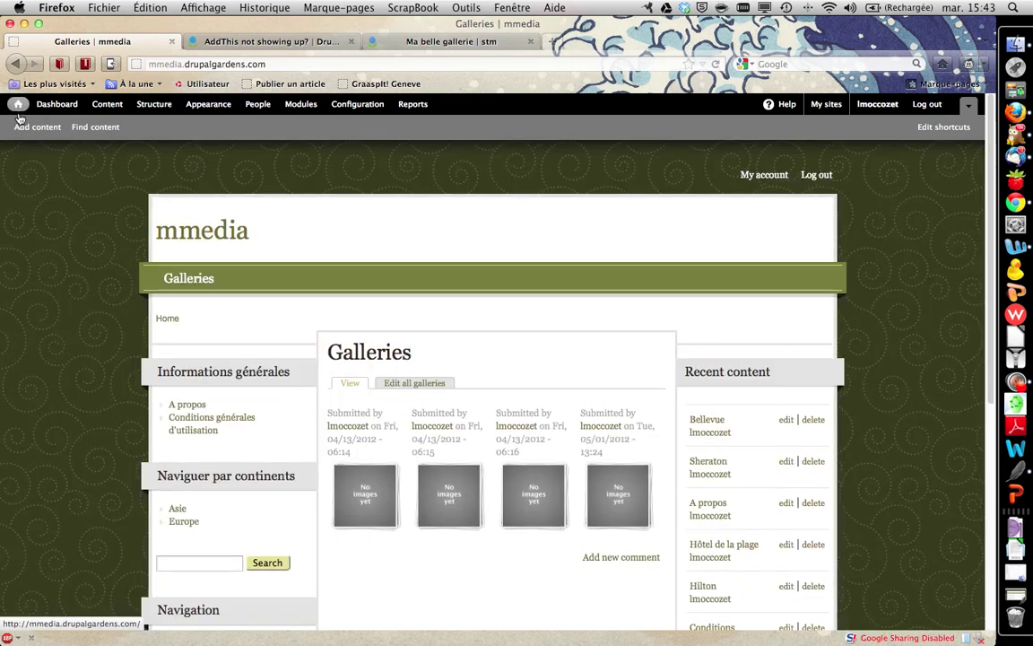
scroll(639, 334, down, 2)
scroll(641, 333, down, 5)
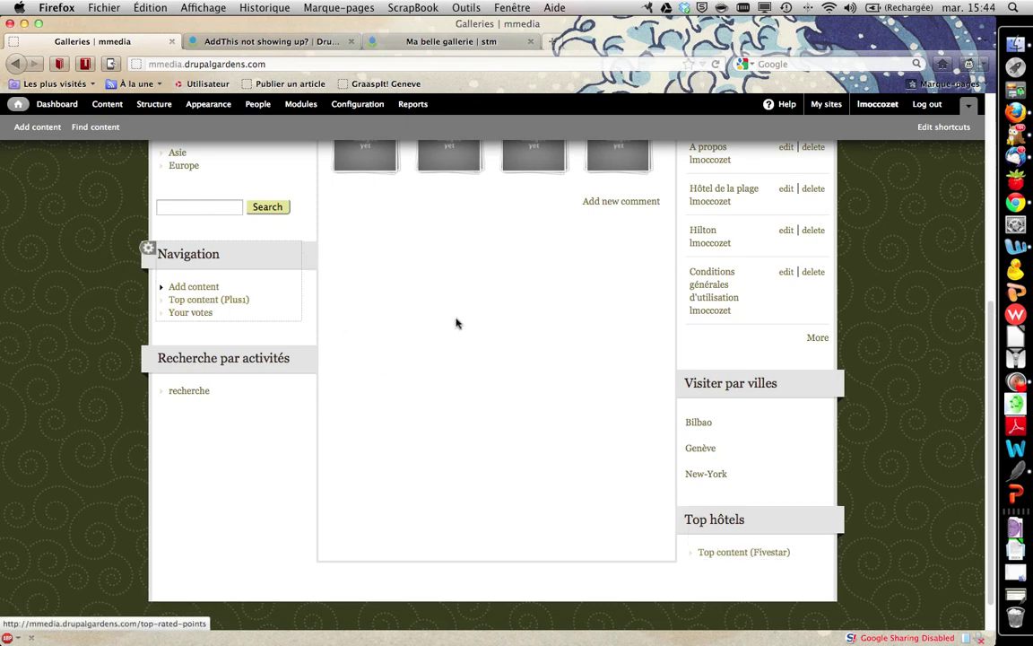
scroll(458, 323, up, 2)
scroll(457, 323, up, 5)
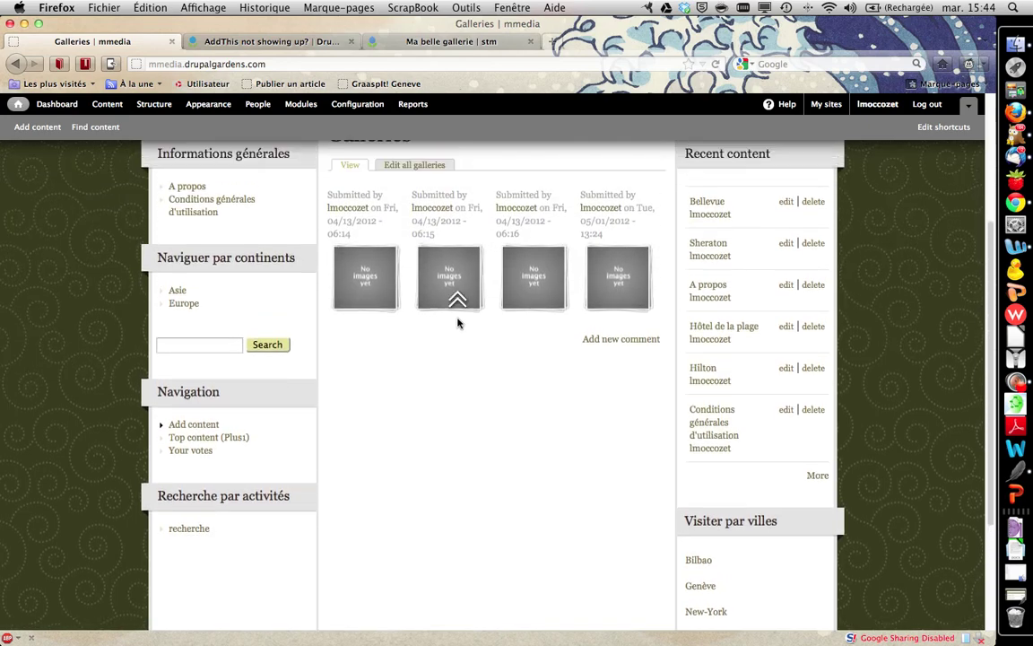
scroll(454, 296, up, 3)
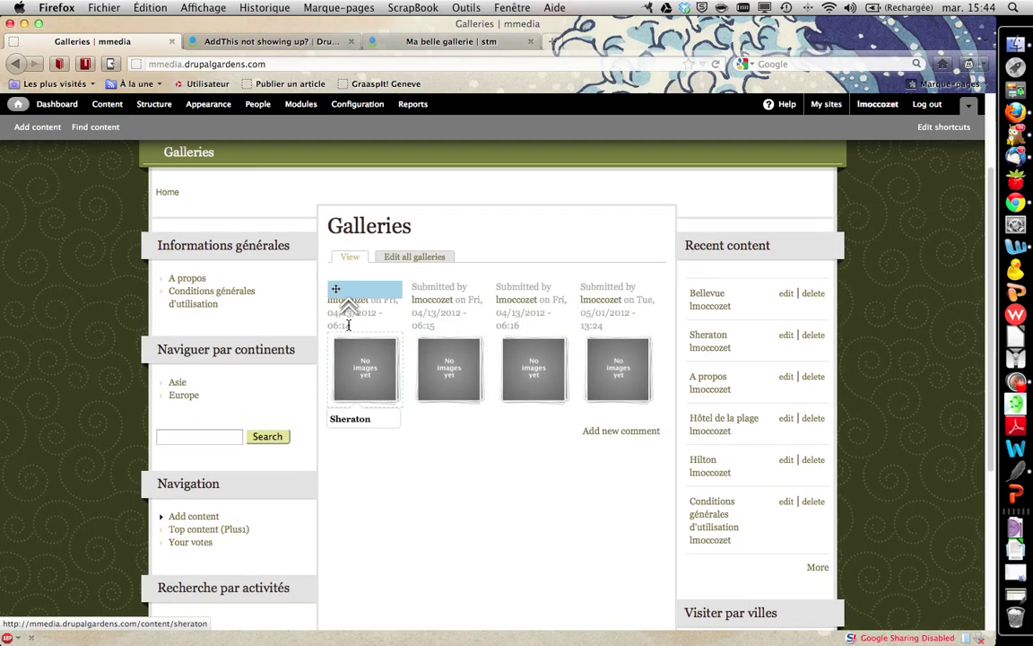
scroll(204, 327, up, 4)
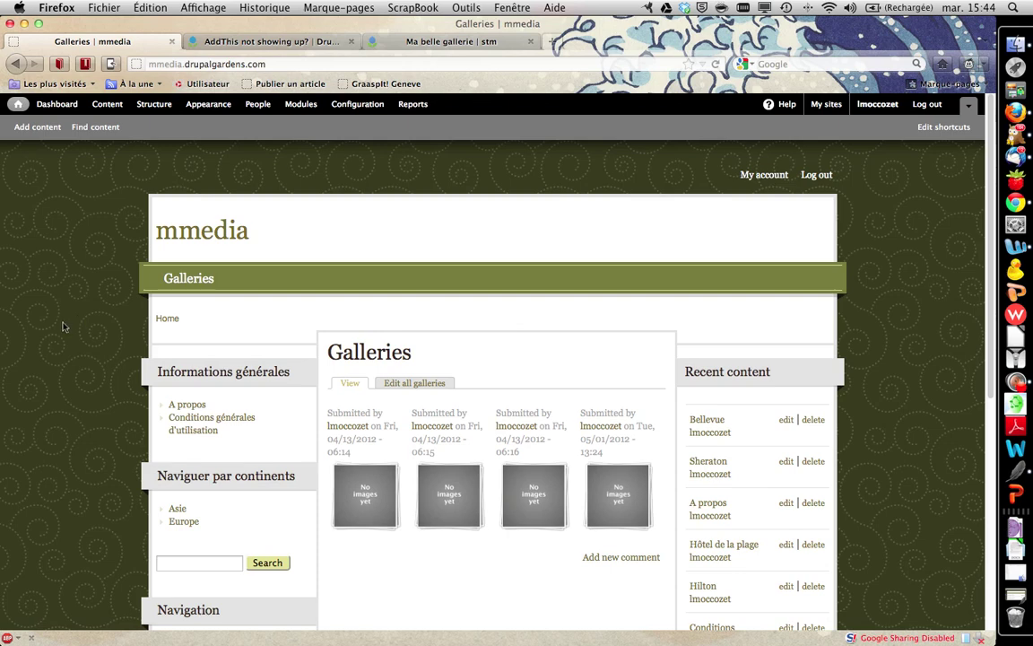
scroll(400, 338, down, 5)
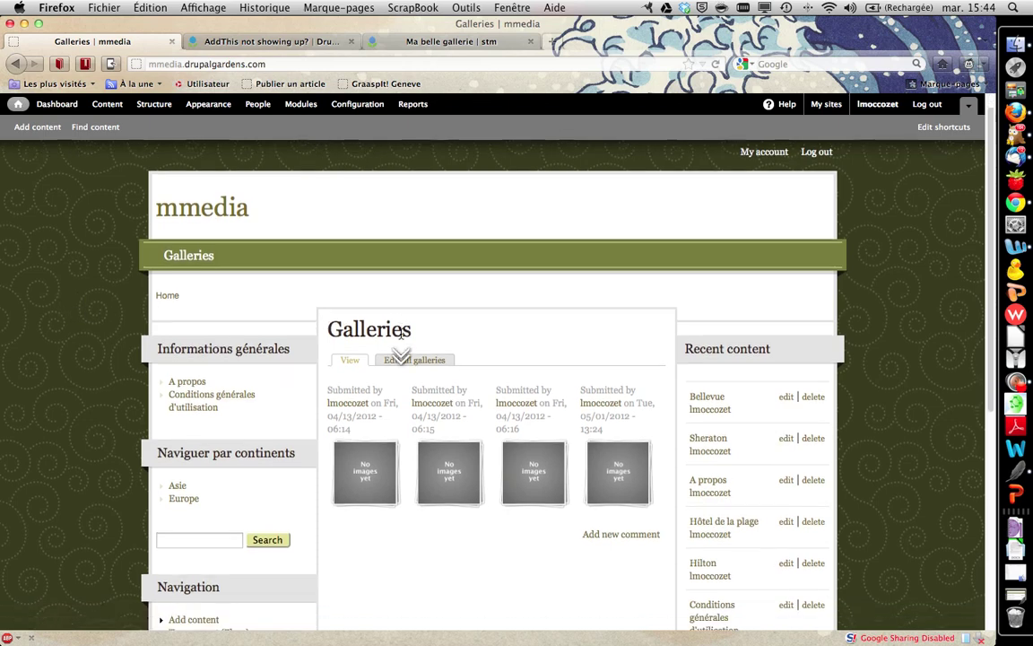
scroll(418, 353, down, 6)
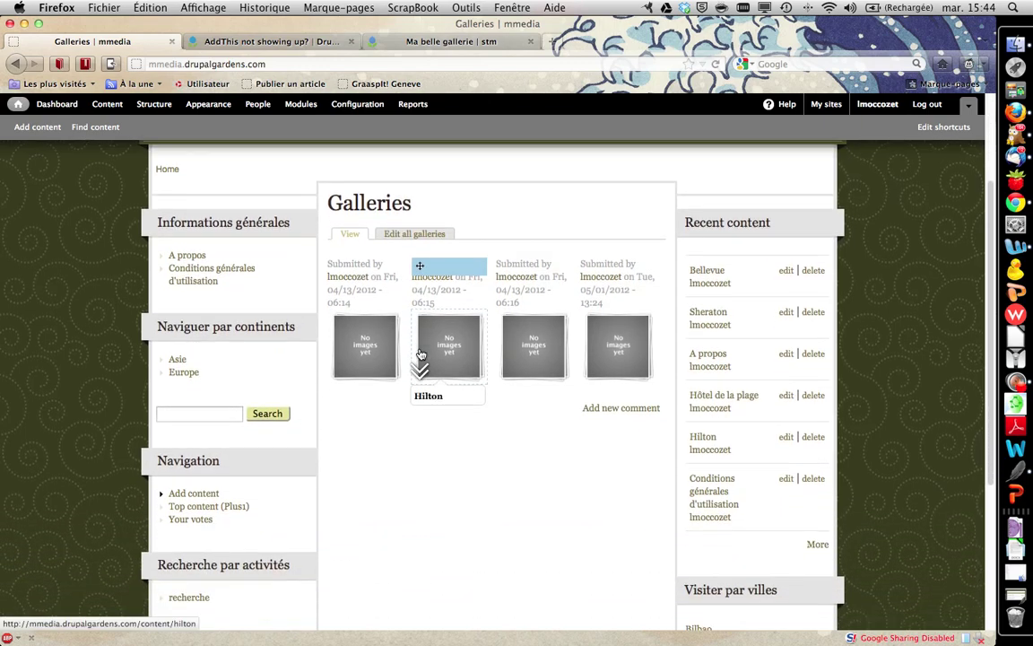
scroll(413, 422, down, 4)
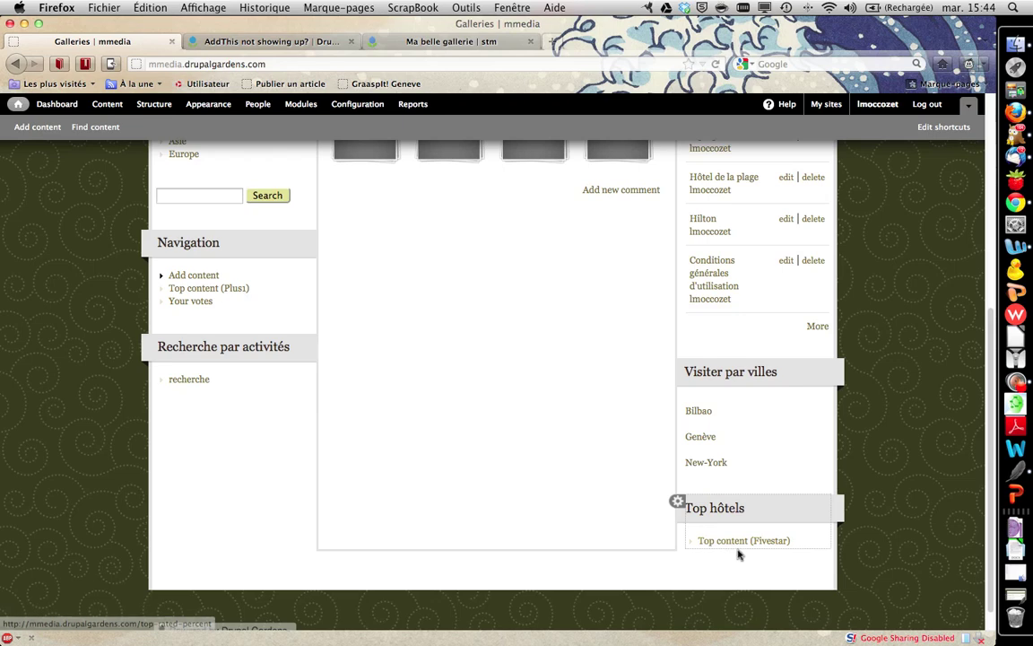
scroll(438, 412, up, 1)
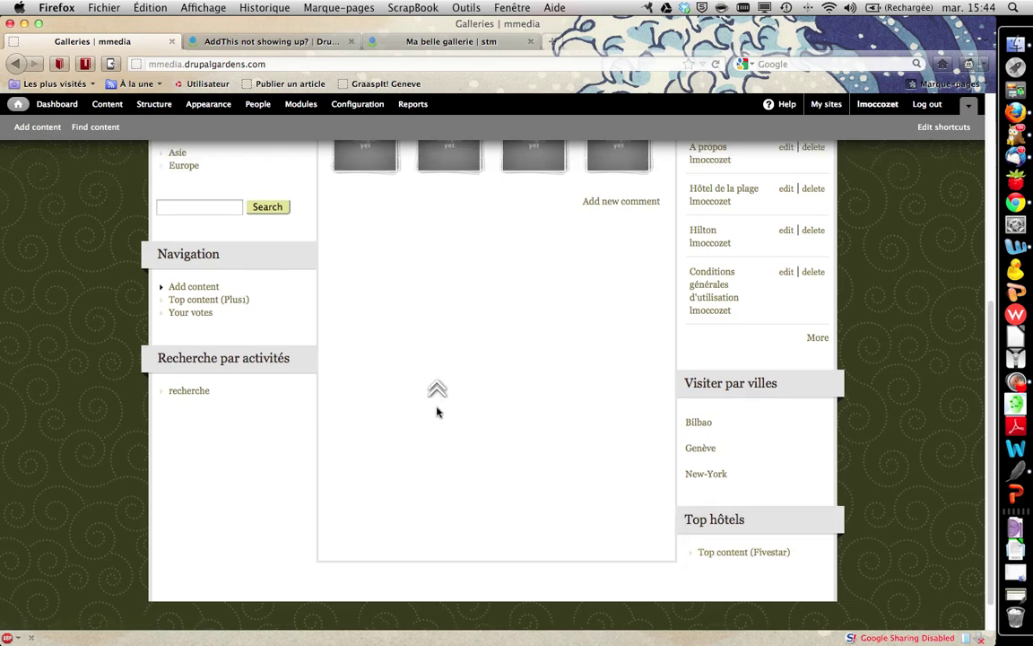